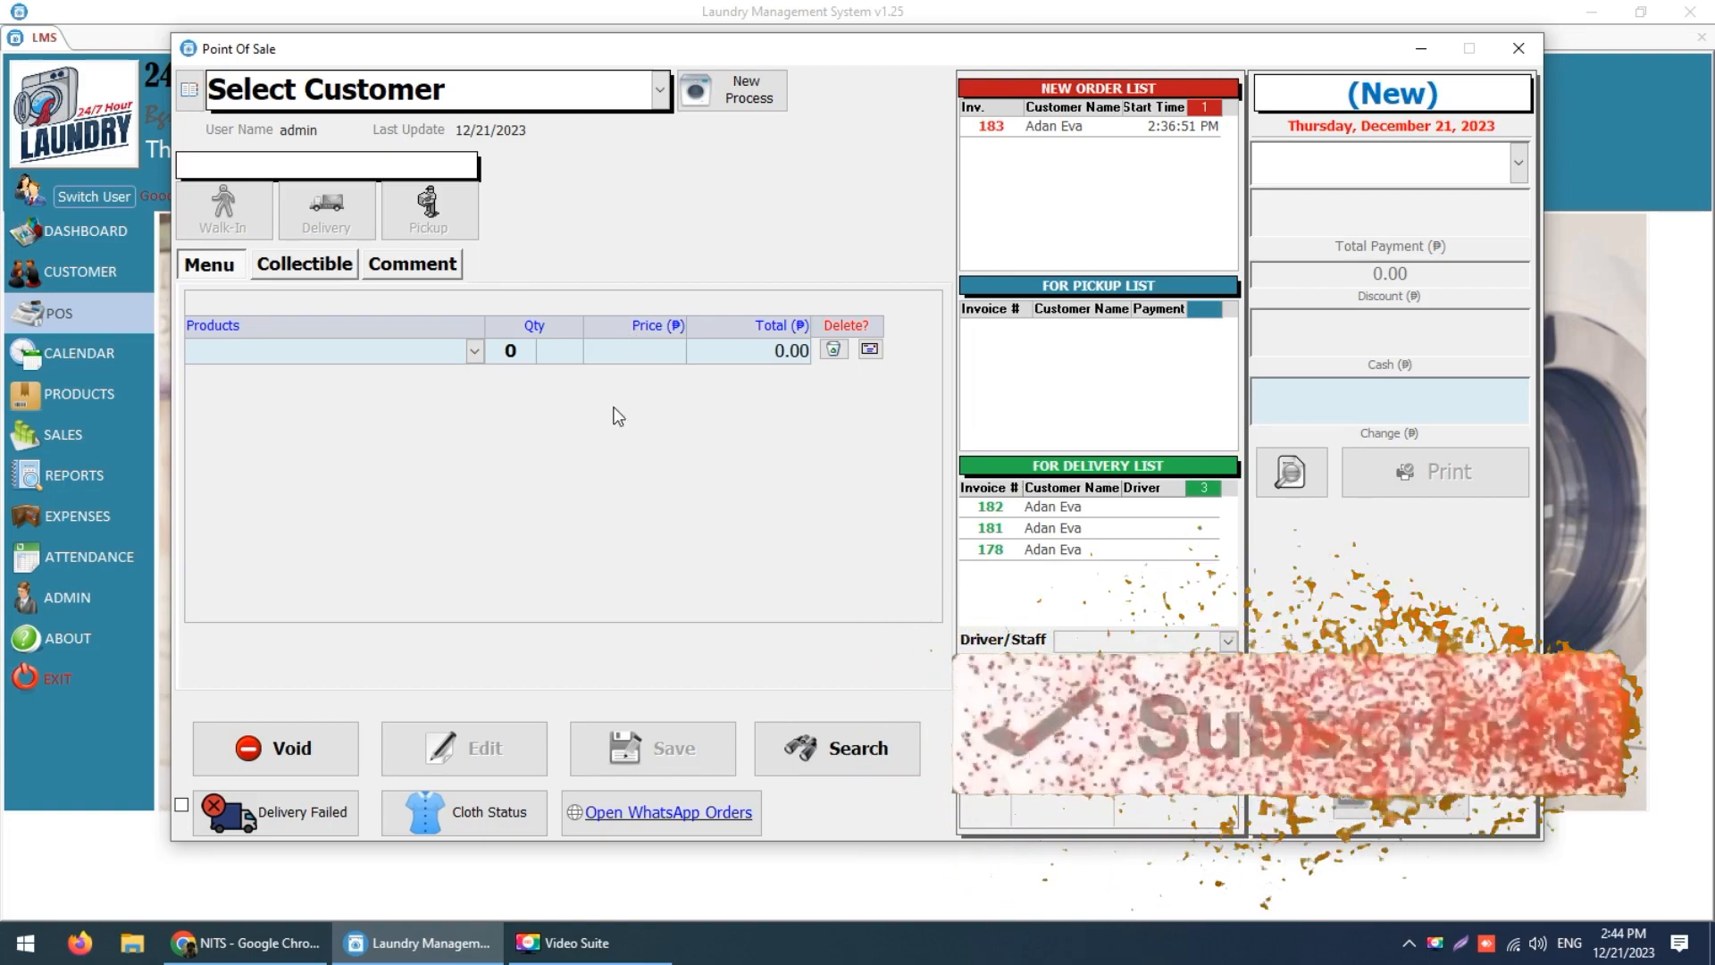
Generate the Uncollected cloth status report for 12/21/2023, review it and close the report.
left_click(468, 830)
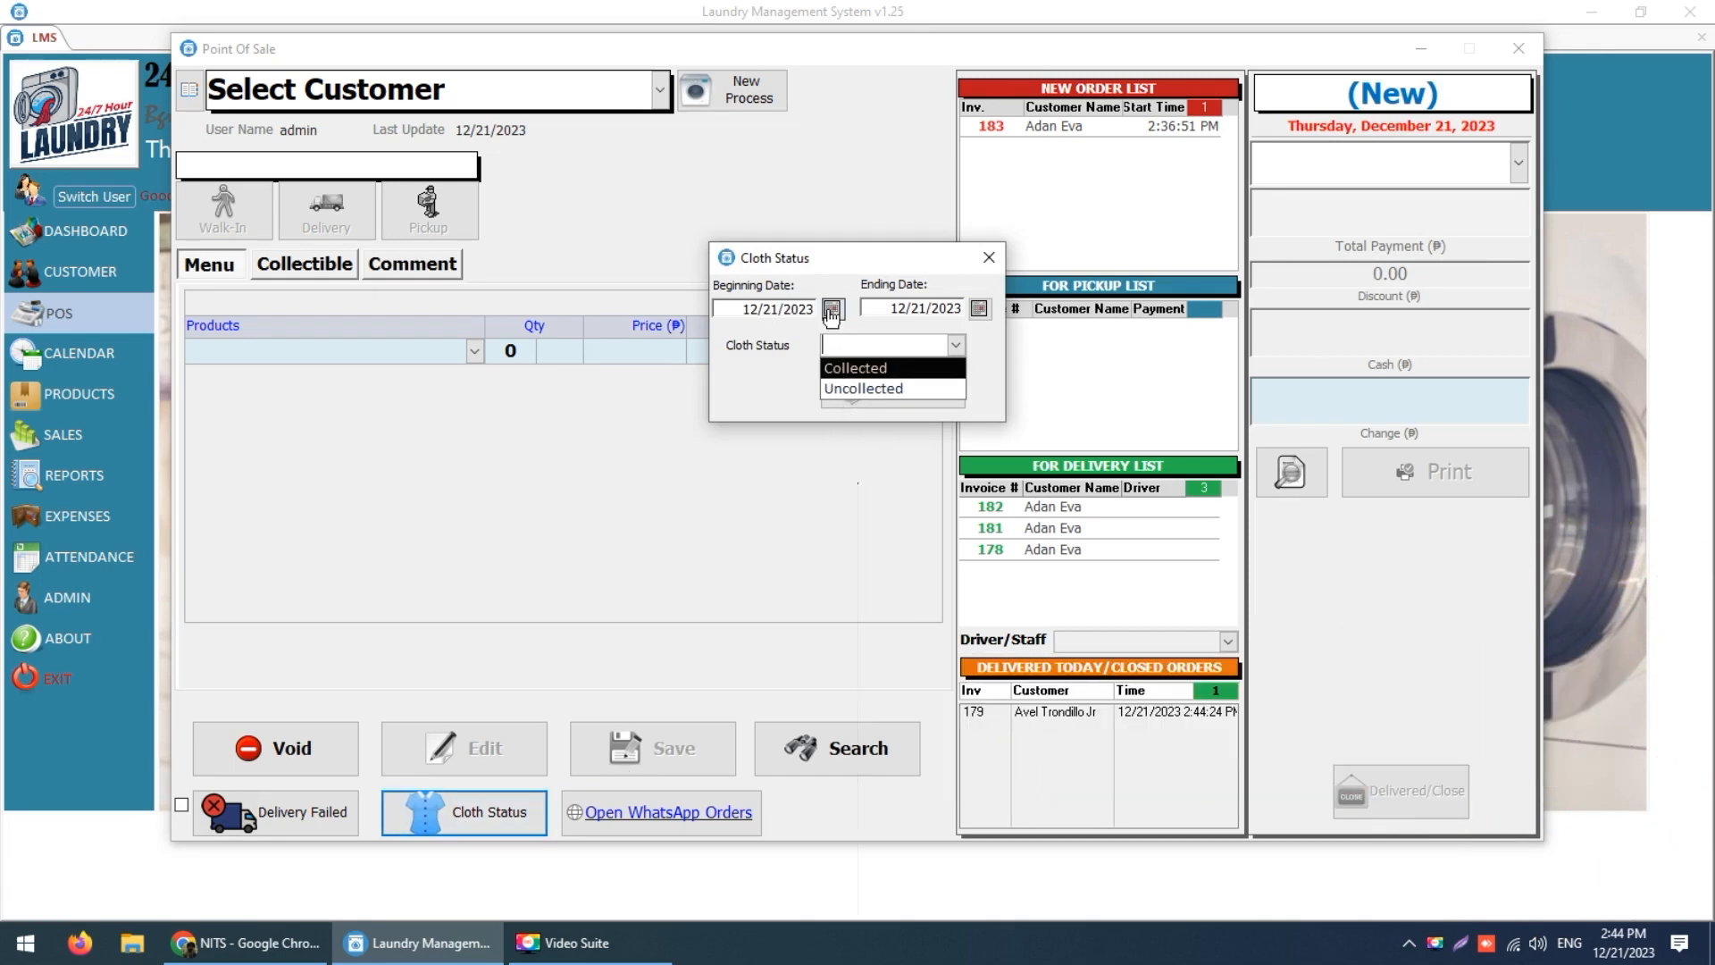
left_click(852, 385)
left_click(857, 387)
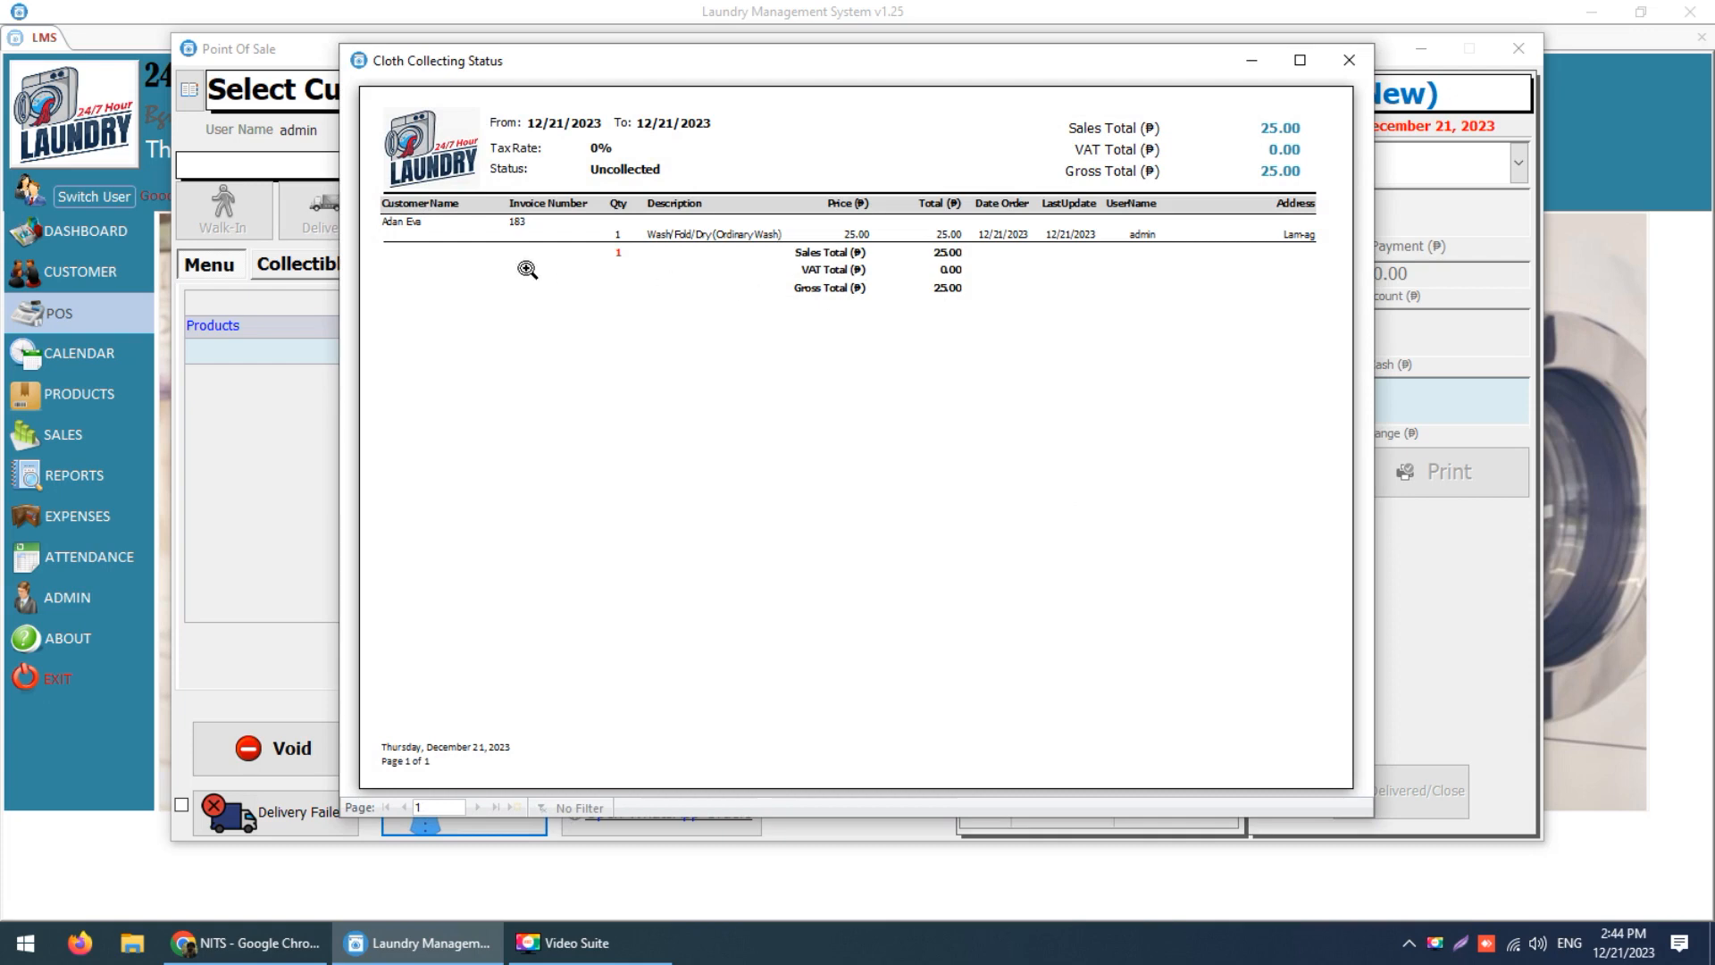
left_click(1348, 60)
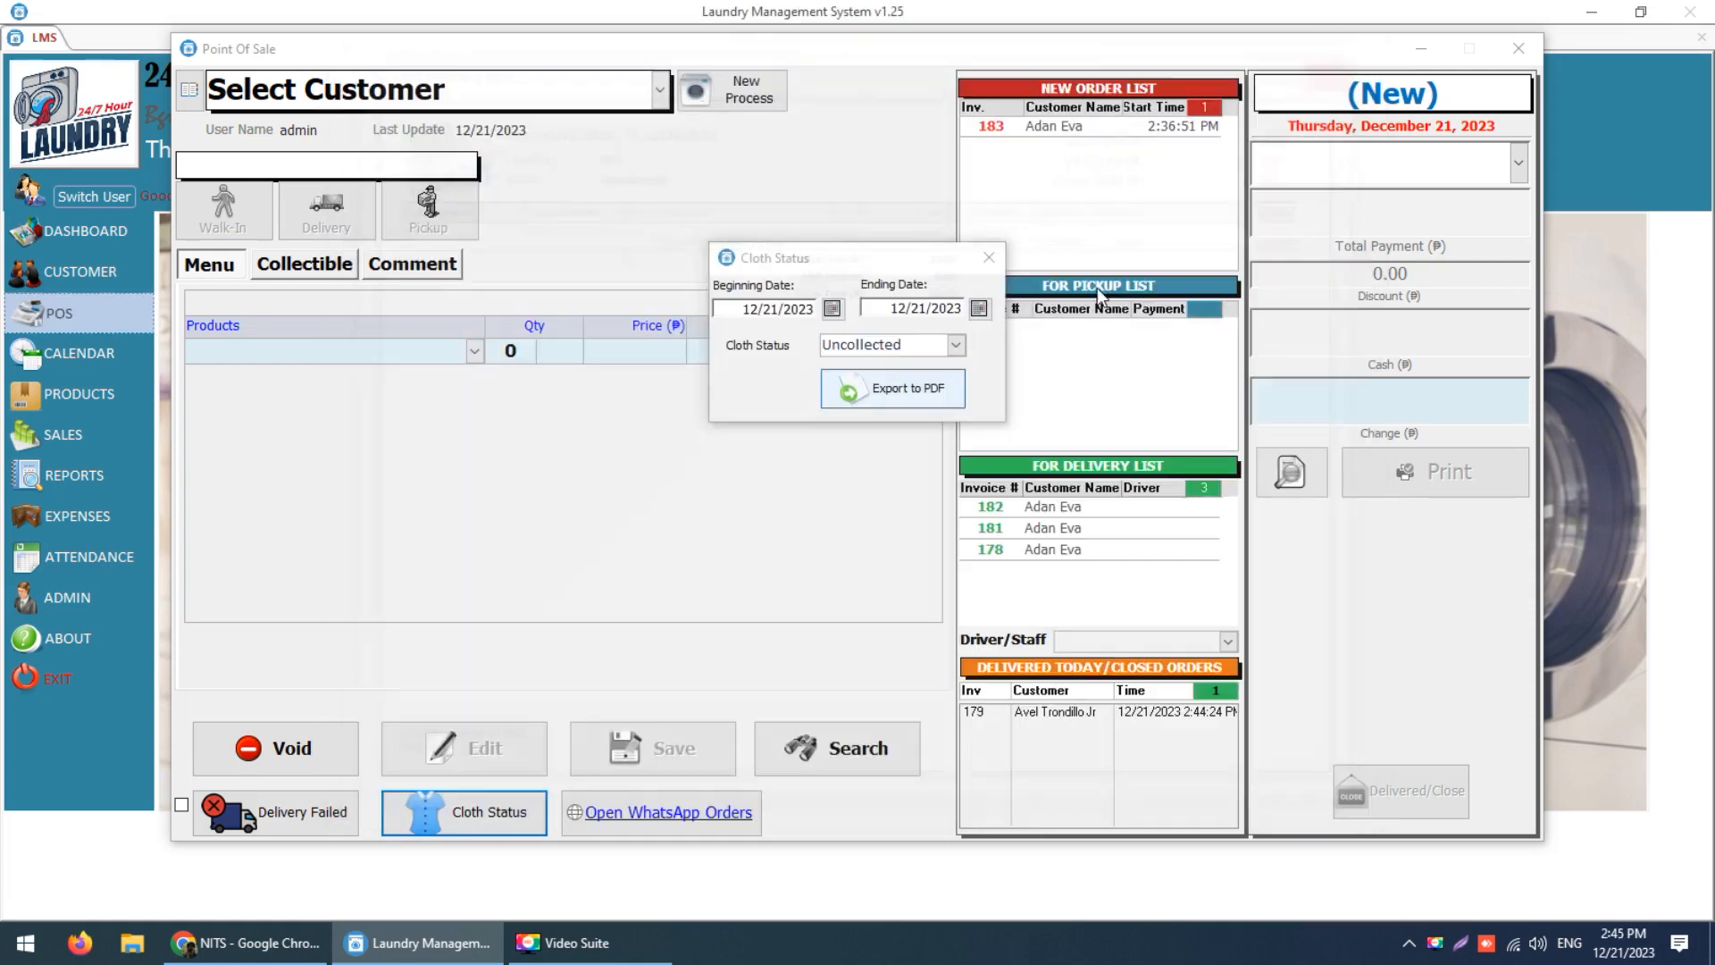
Generate the Uncollected cloth status report from 12/1/2023 to 12/21/2023, review both pages, and close the report and its dialog.
left_click(833, 310)
left_click(910, 327)
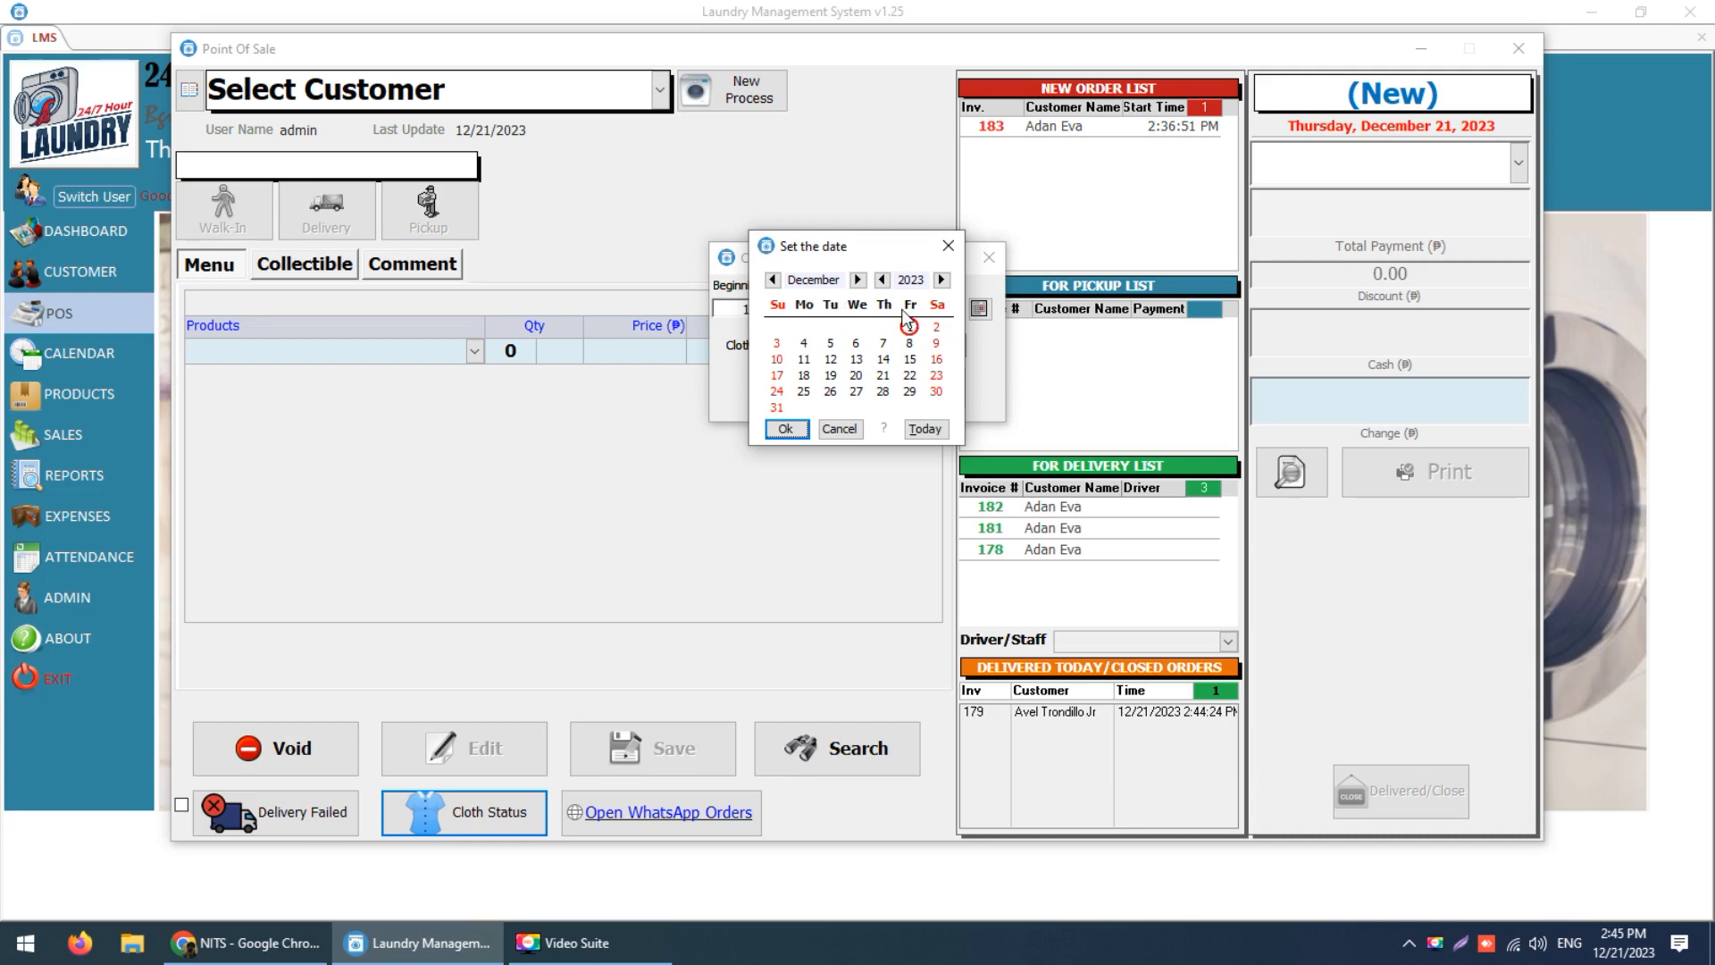
left_click(910, 327)
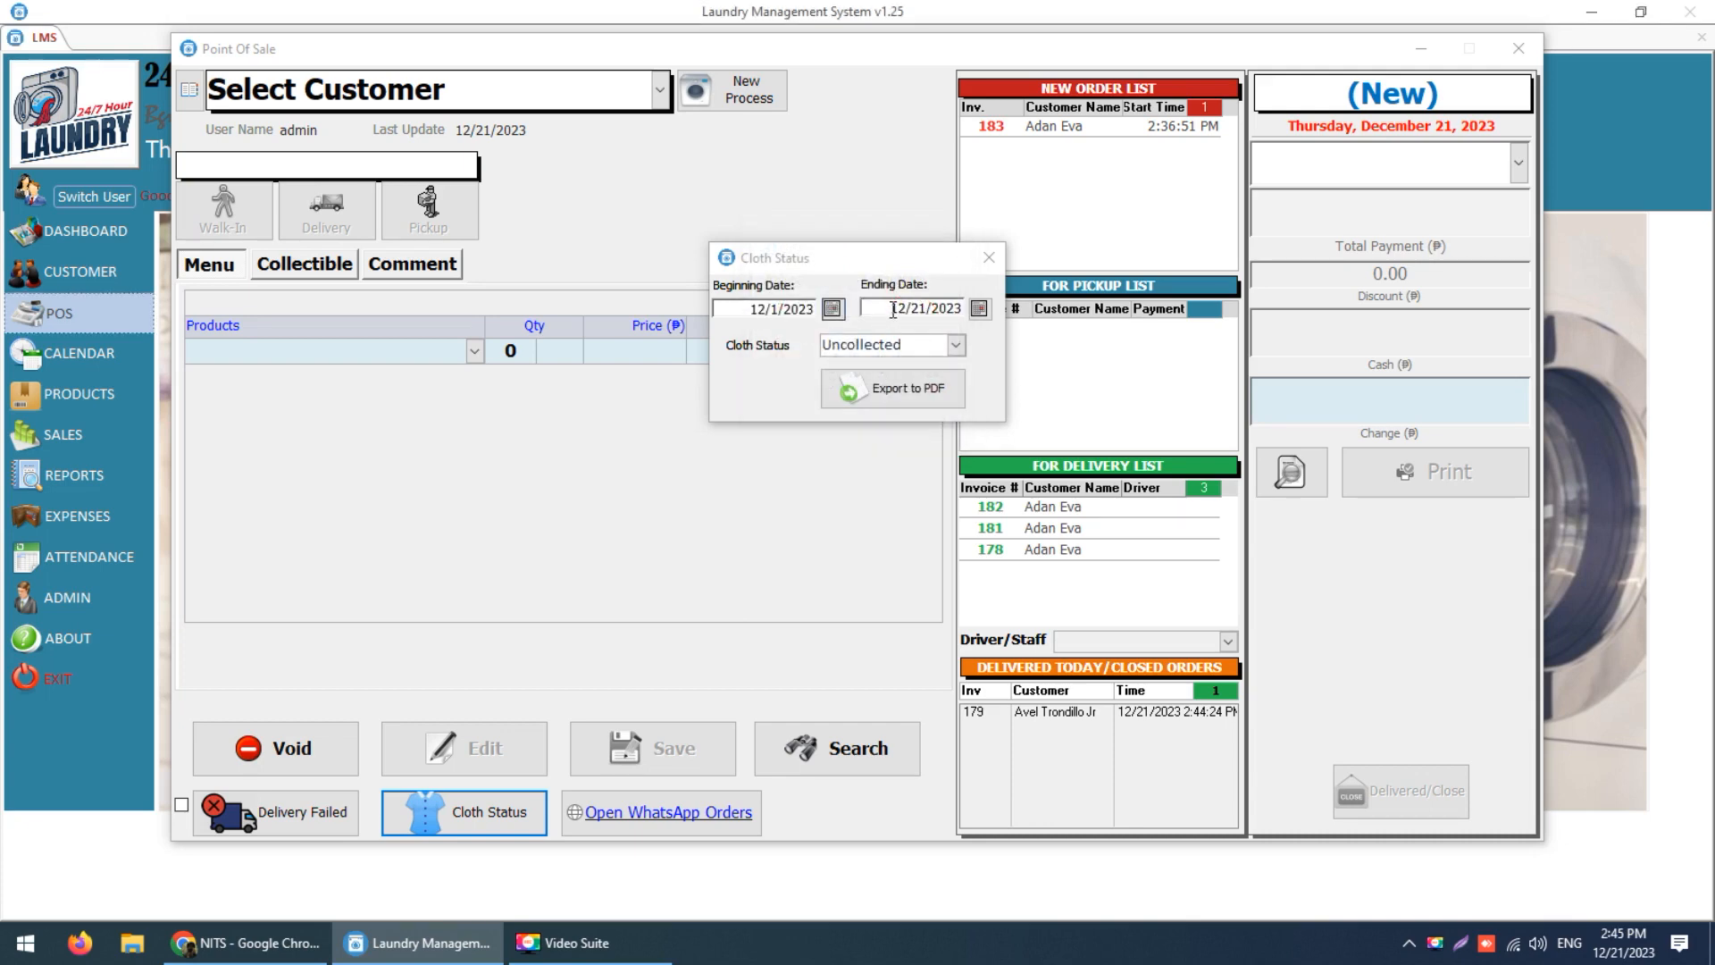
left_click(954, 351)
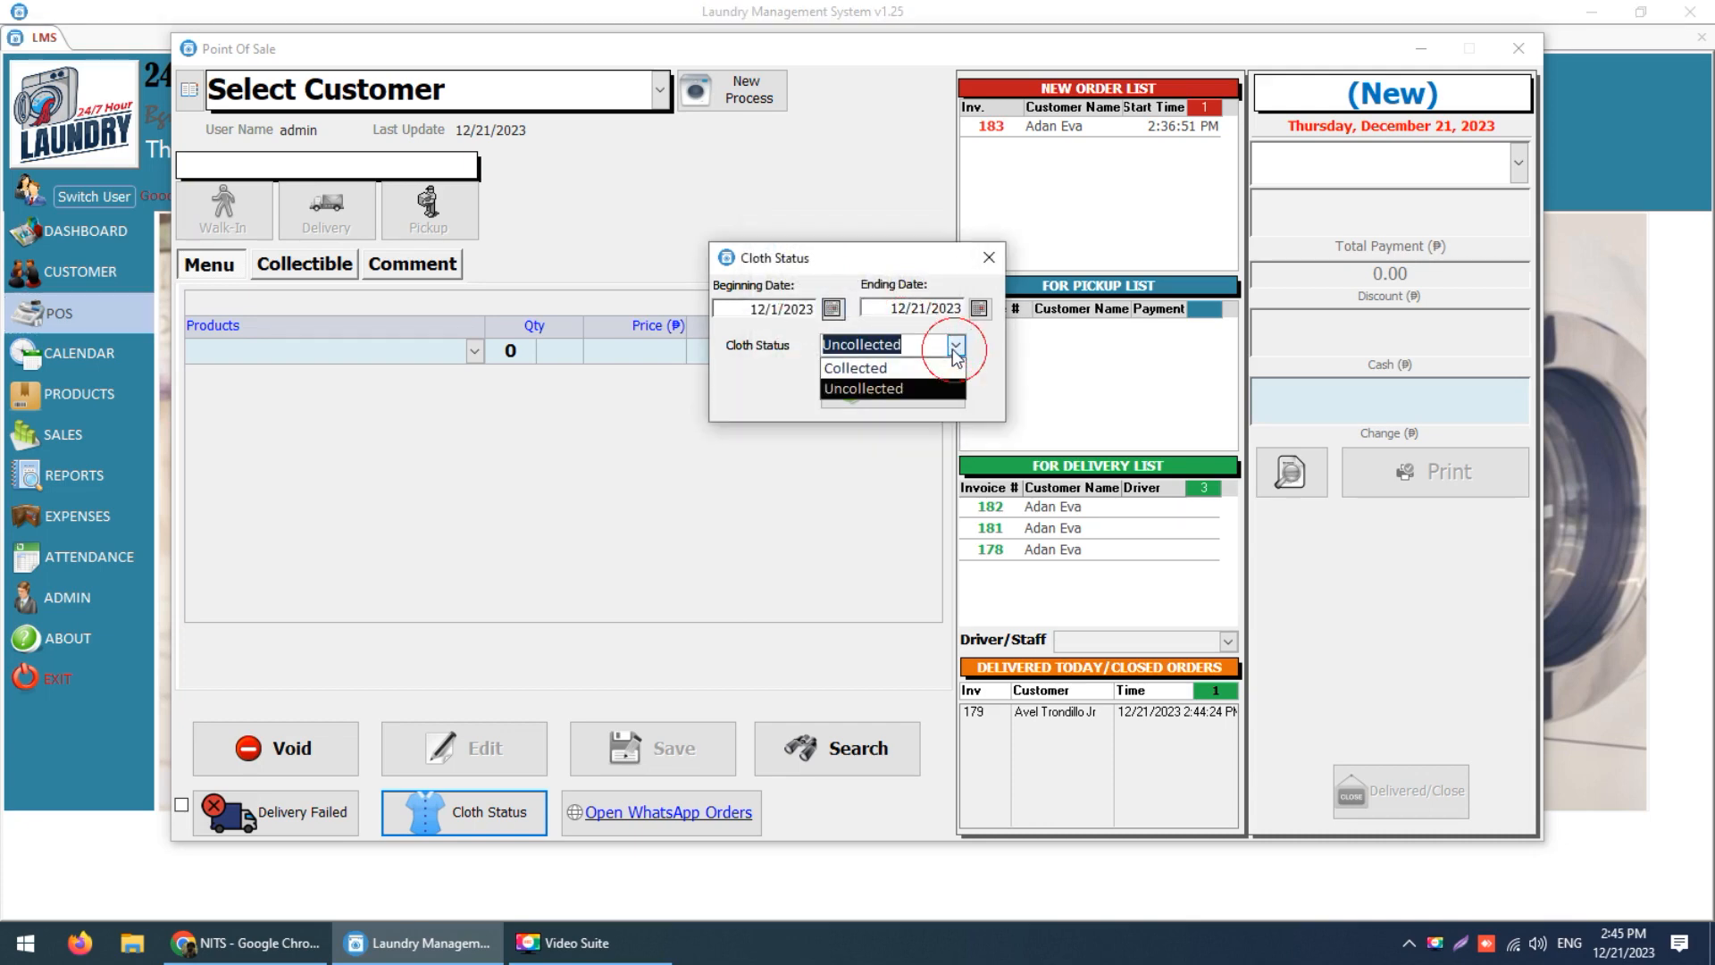
left_click(882, 385)
left_click(890, 389)
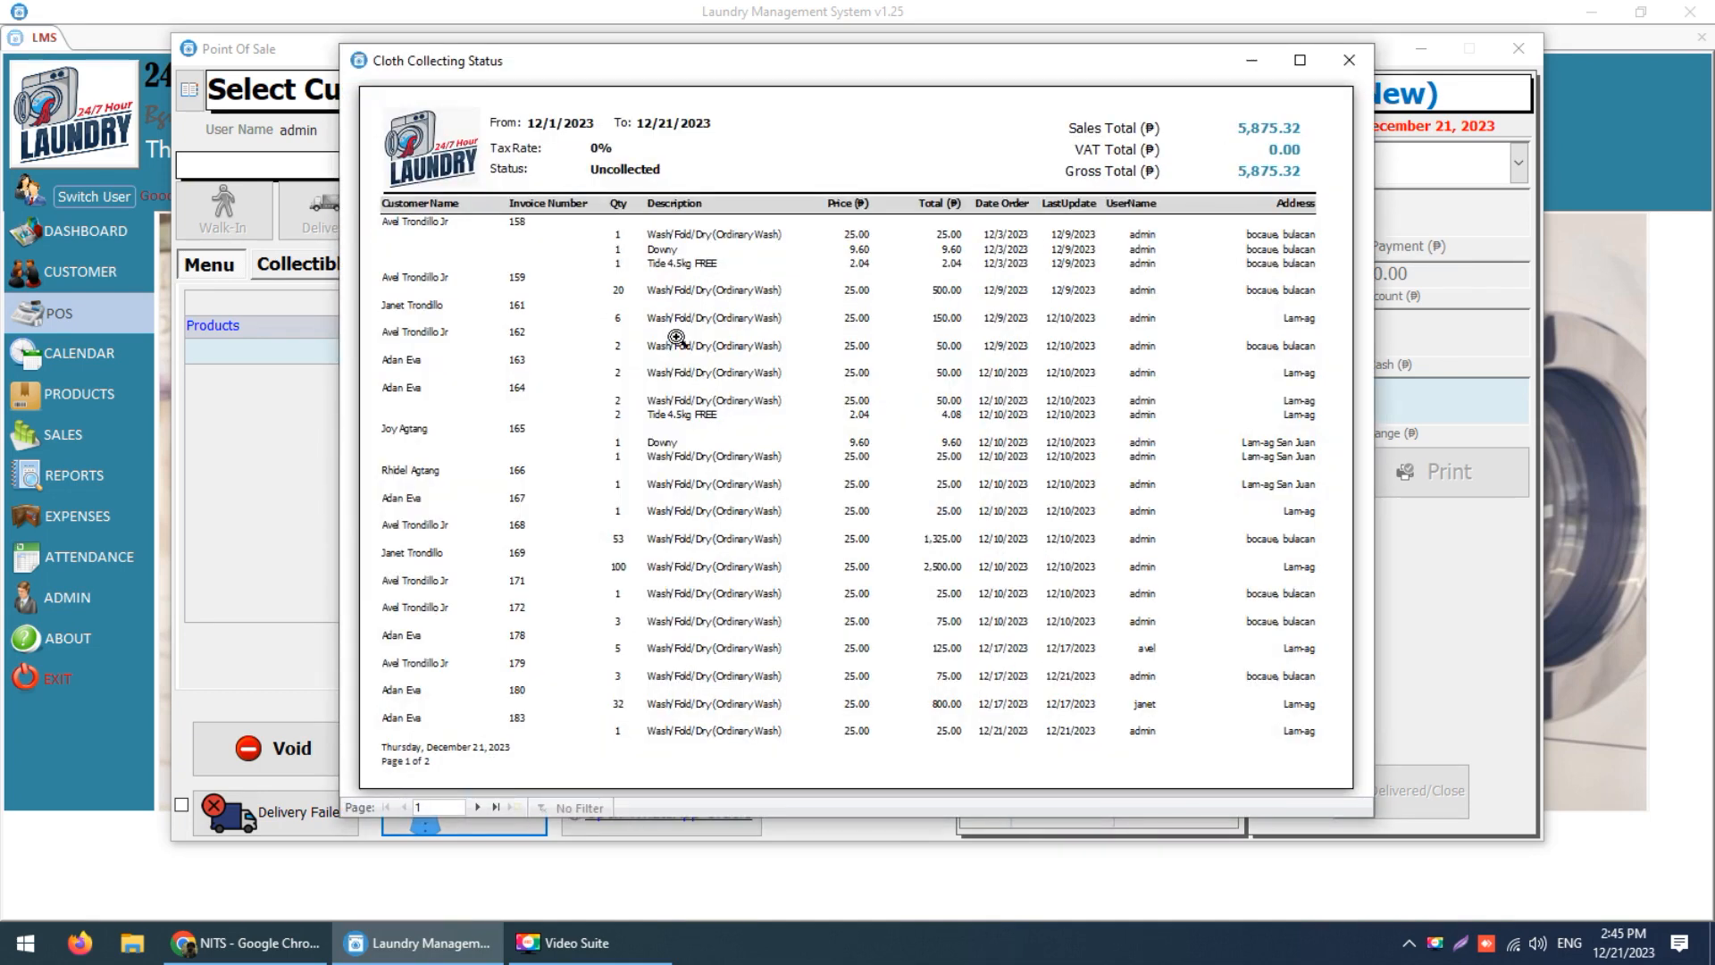
left_click(477, 807)
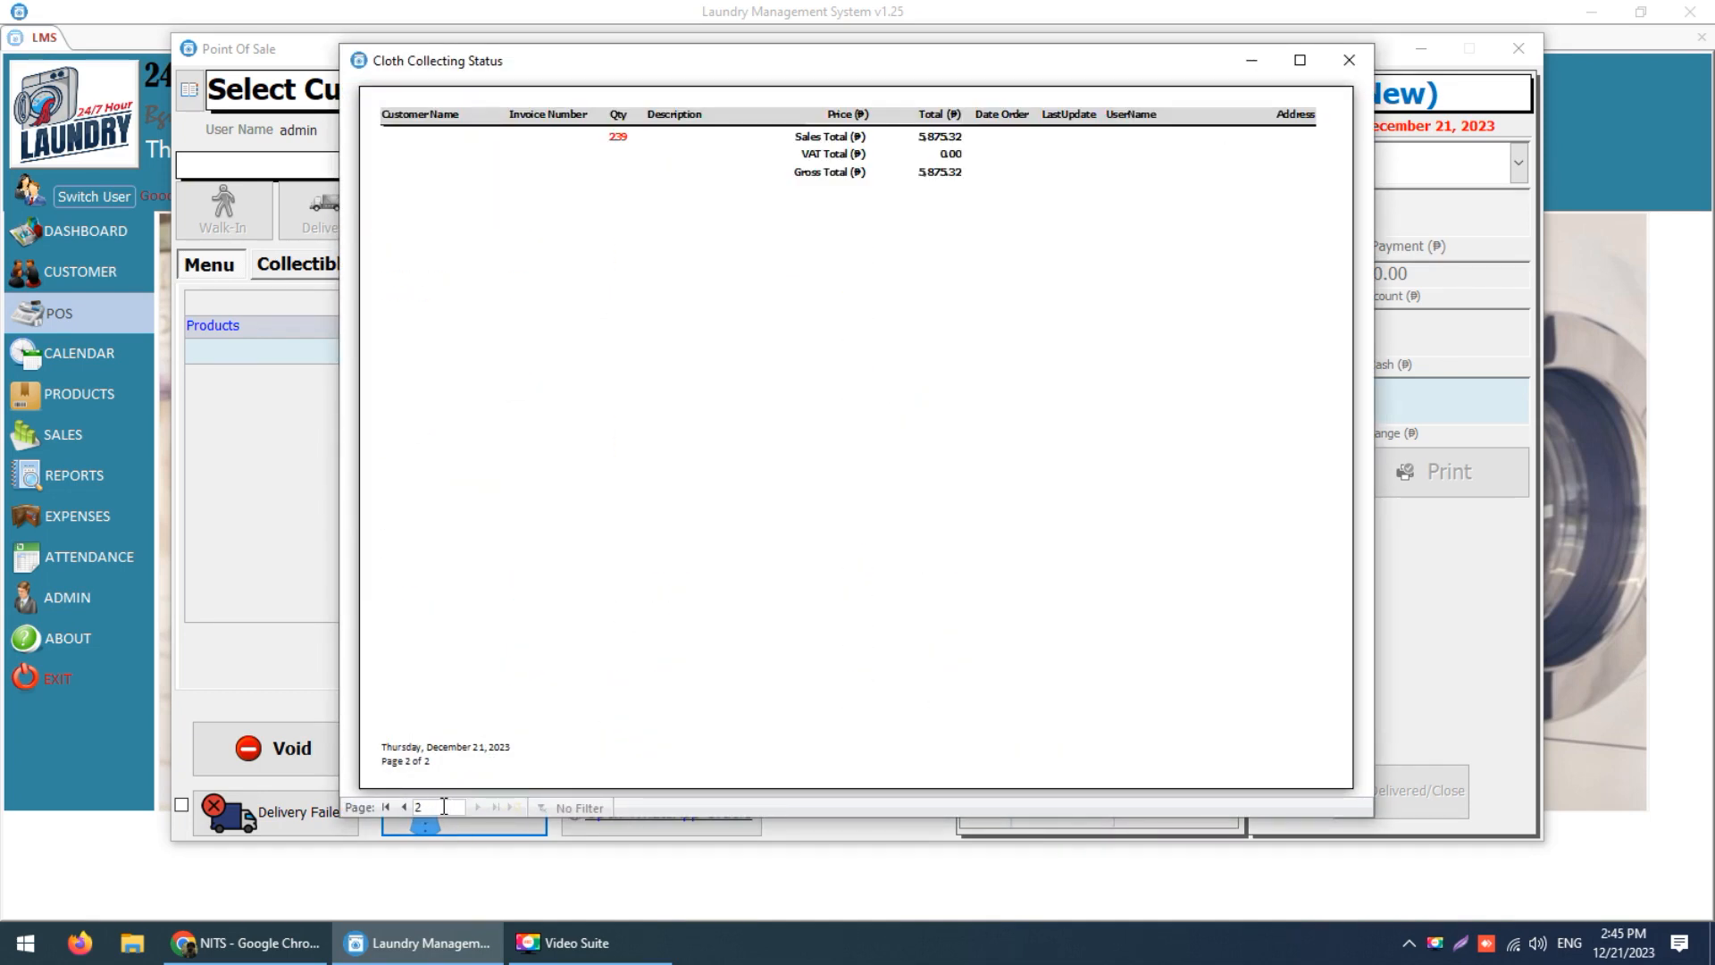
left_click(404, 807)
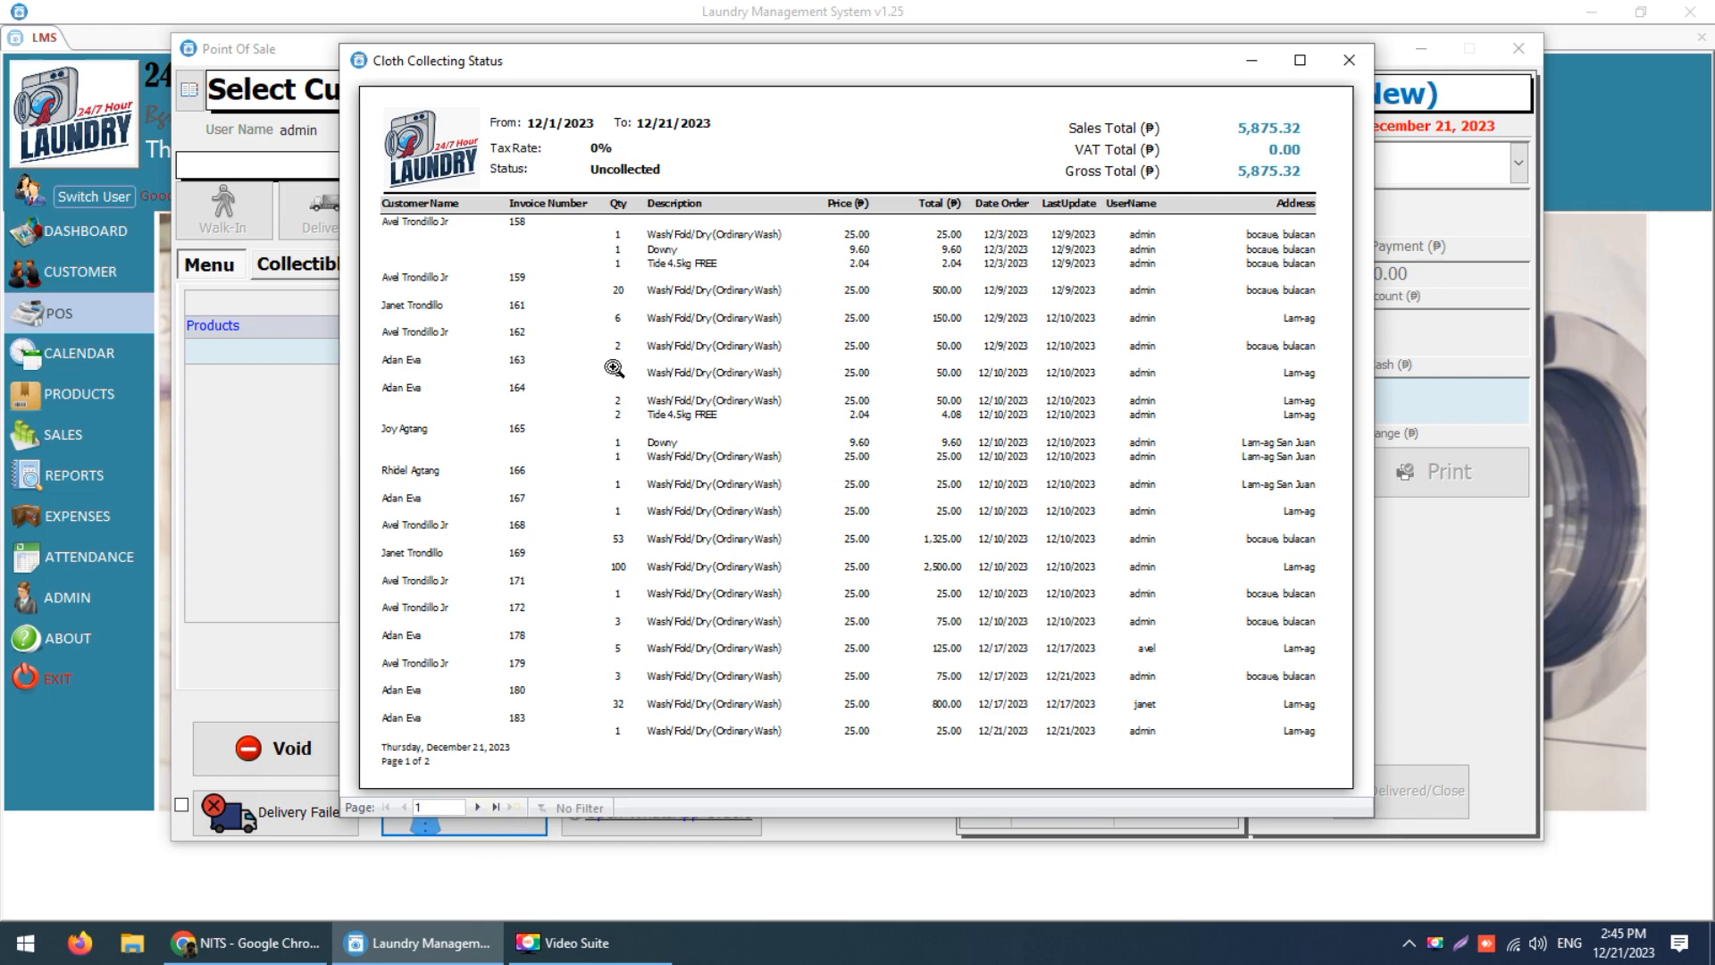
left_click(390, 238)
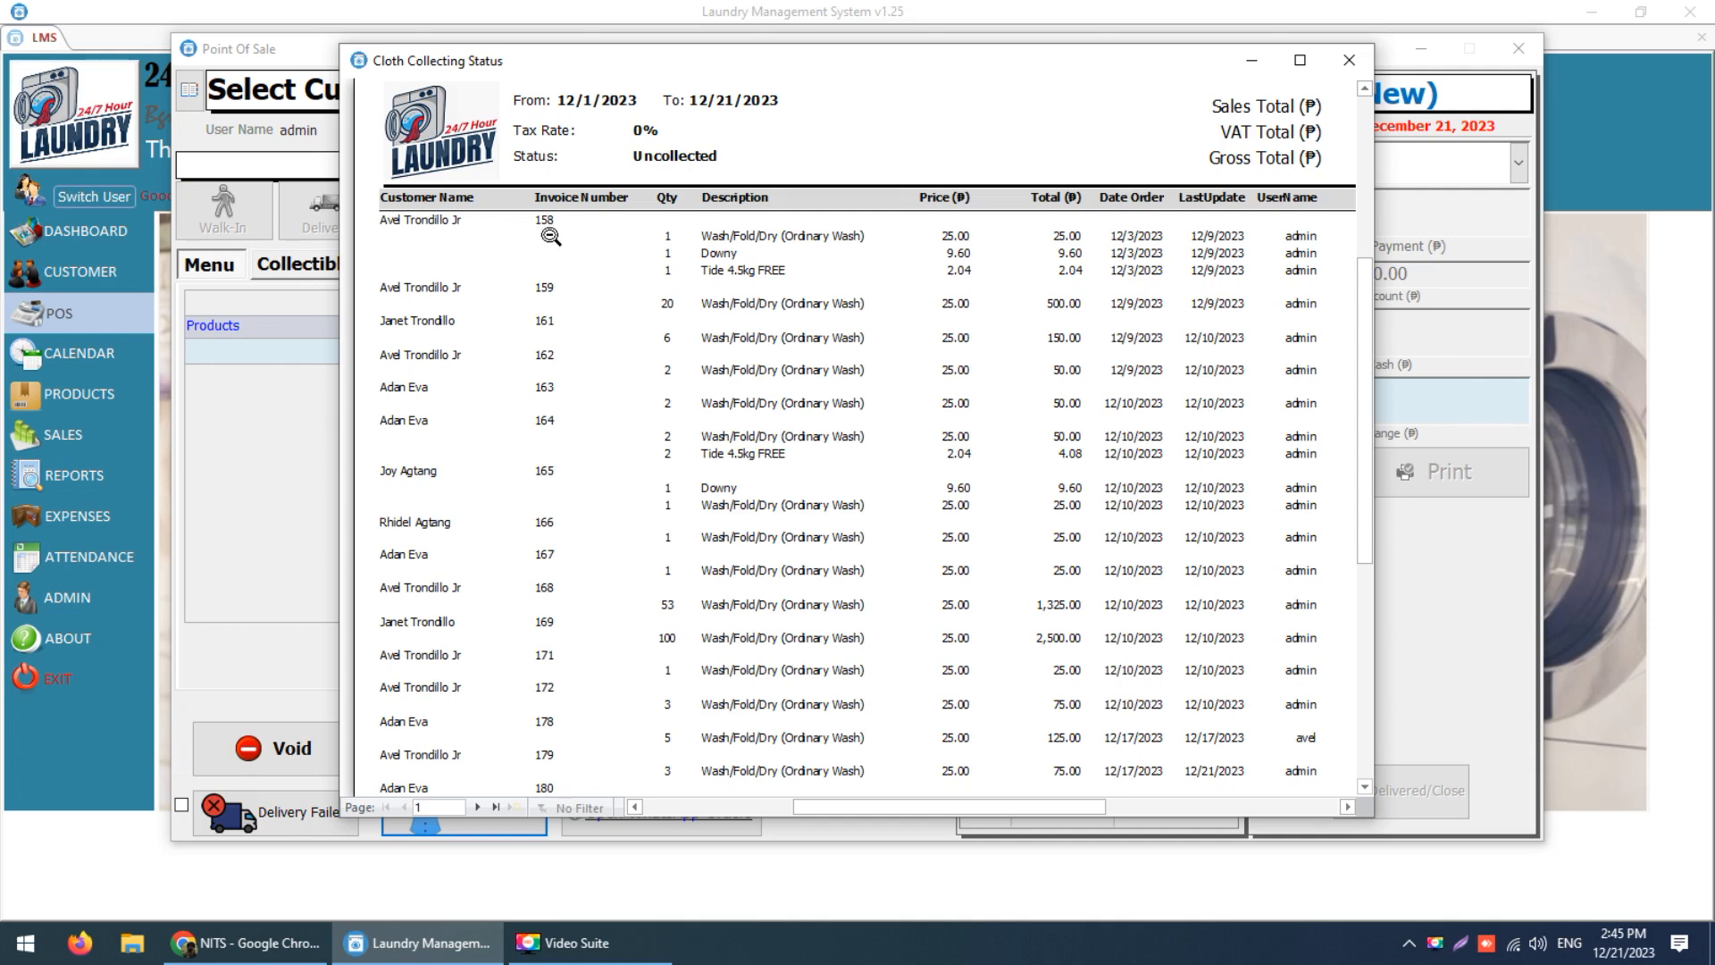
left_click(1348, 60)
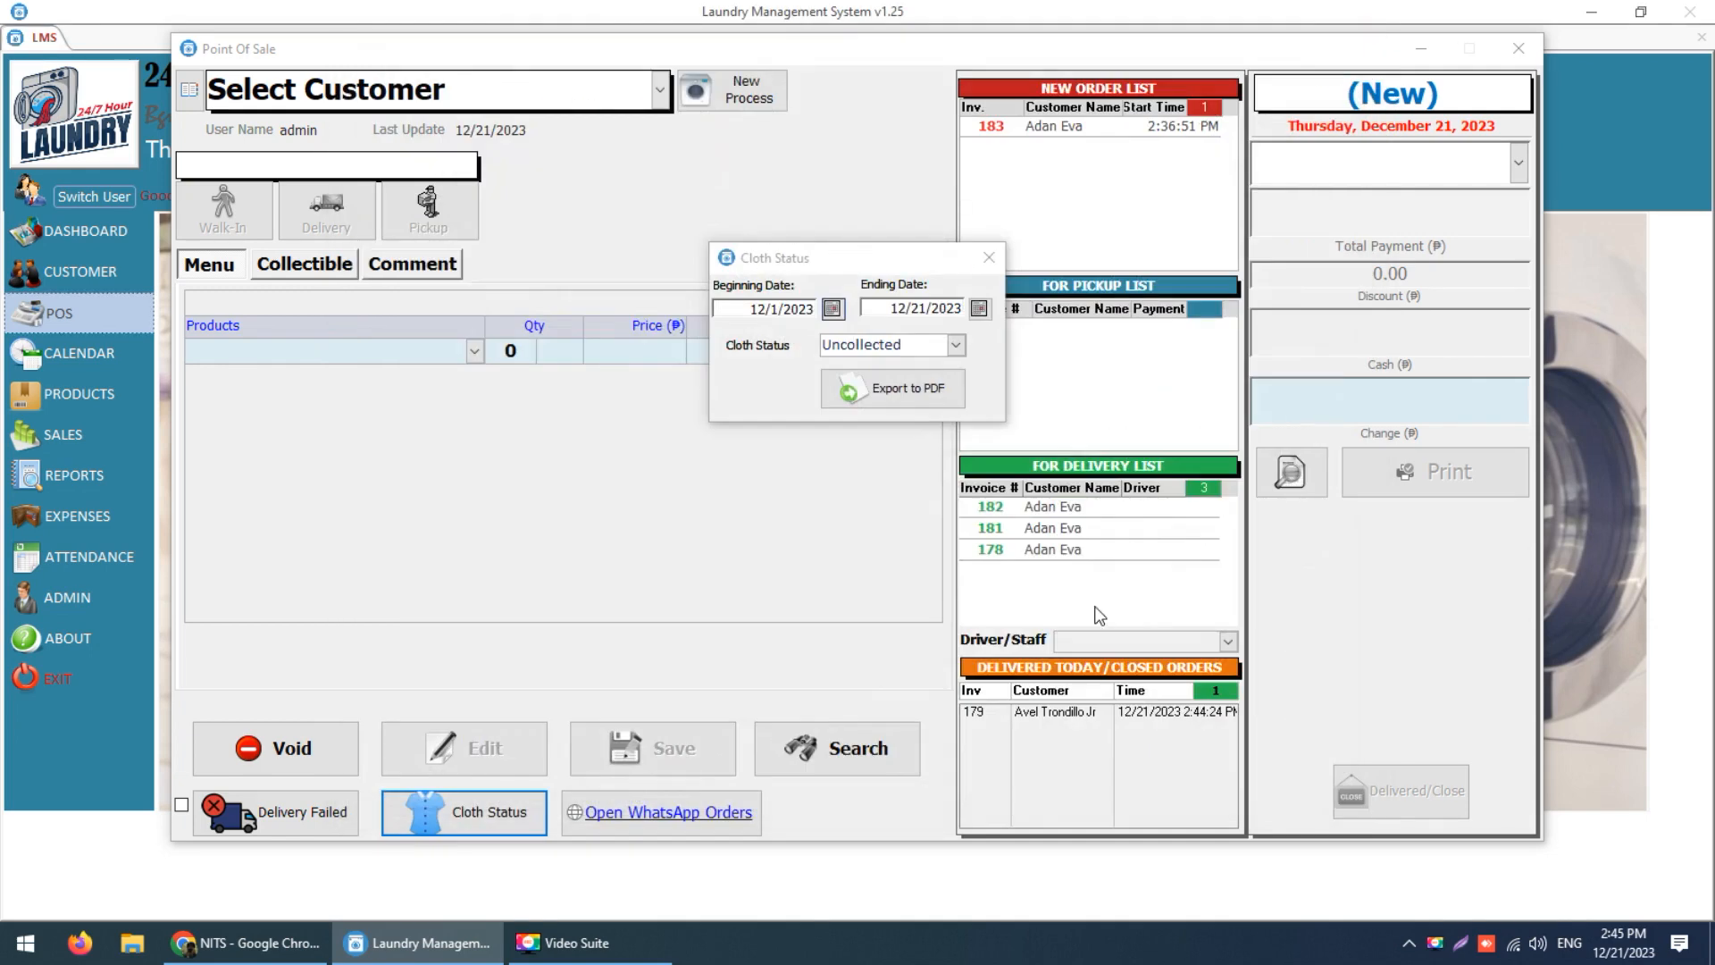
left_click(989, 258)
Find the paid delivery order dated December 3, 2023 by its invoice number and save its cloth status as Collected.
left_click(863, 750)
type("158")
key("BackSpace")
type("58")
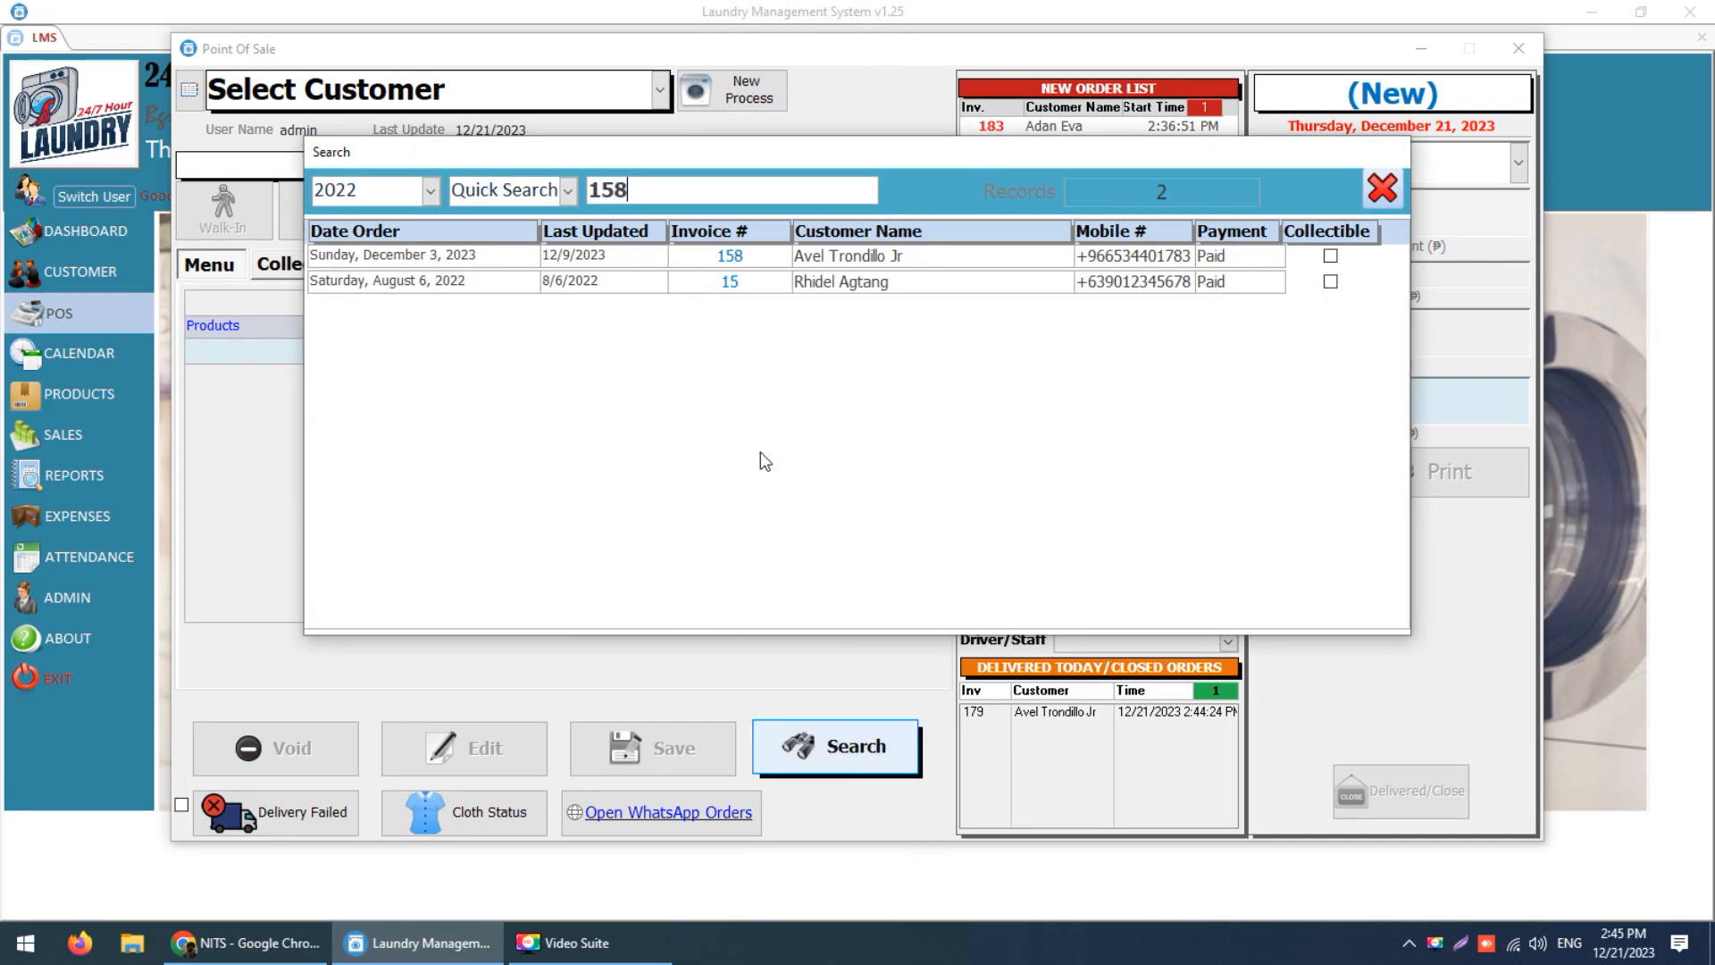
left_click(751, 256)
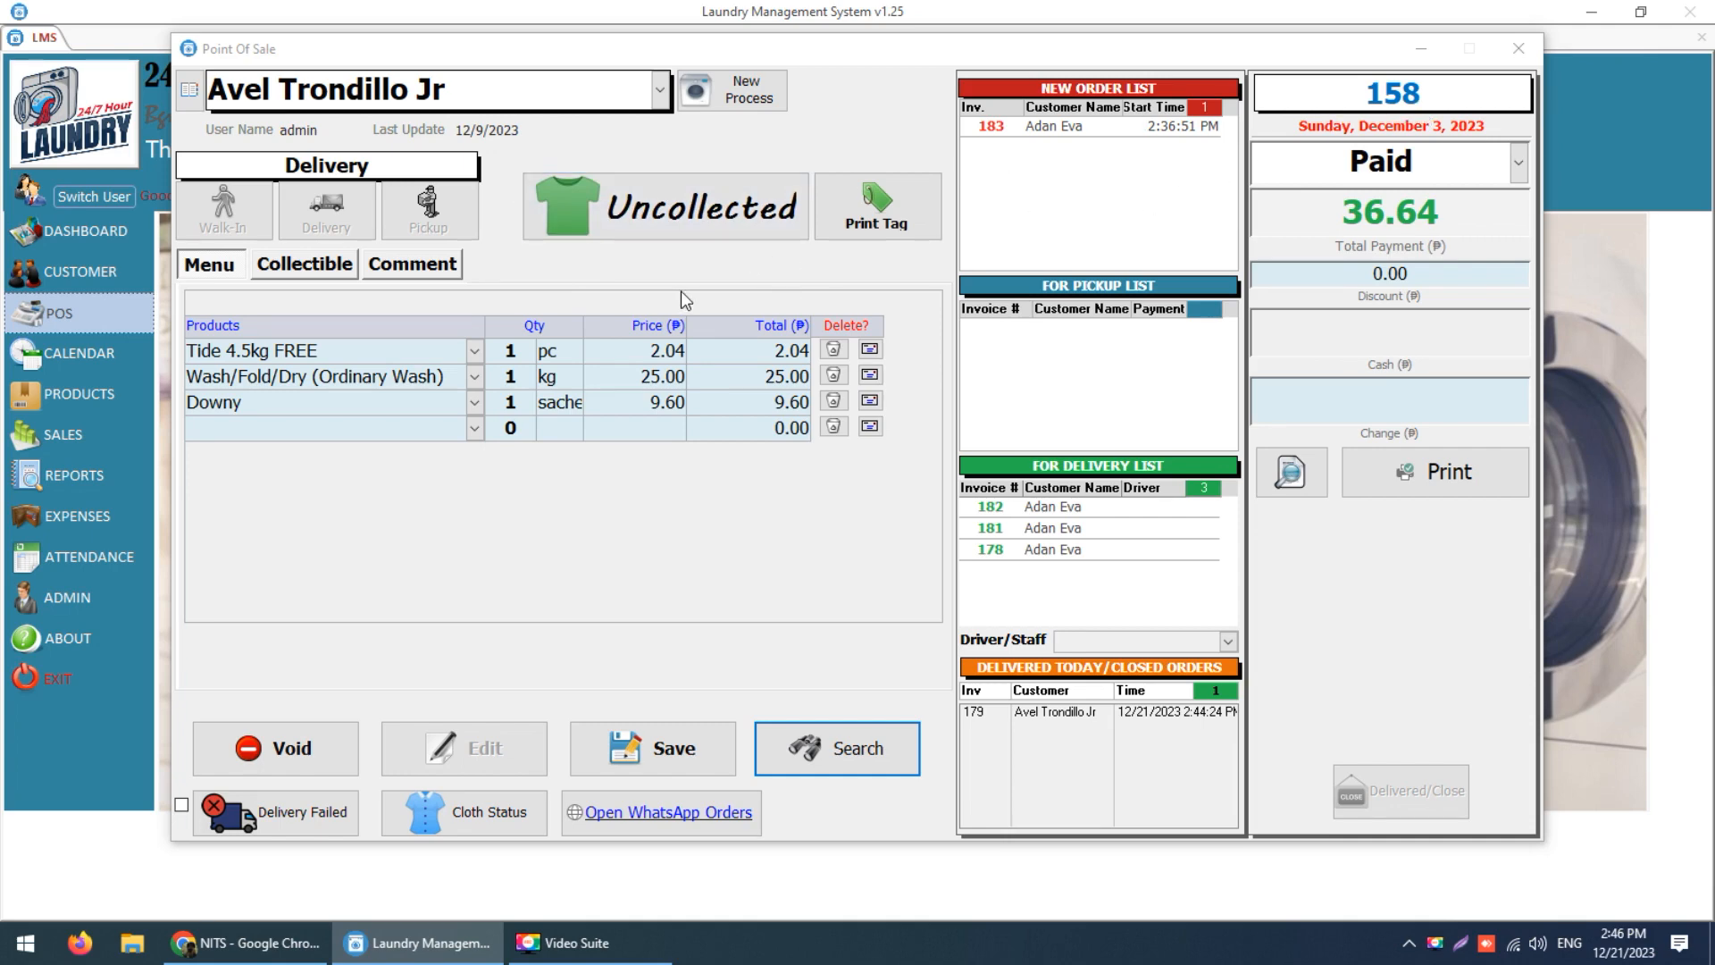
left_click(702, 229)
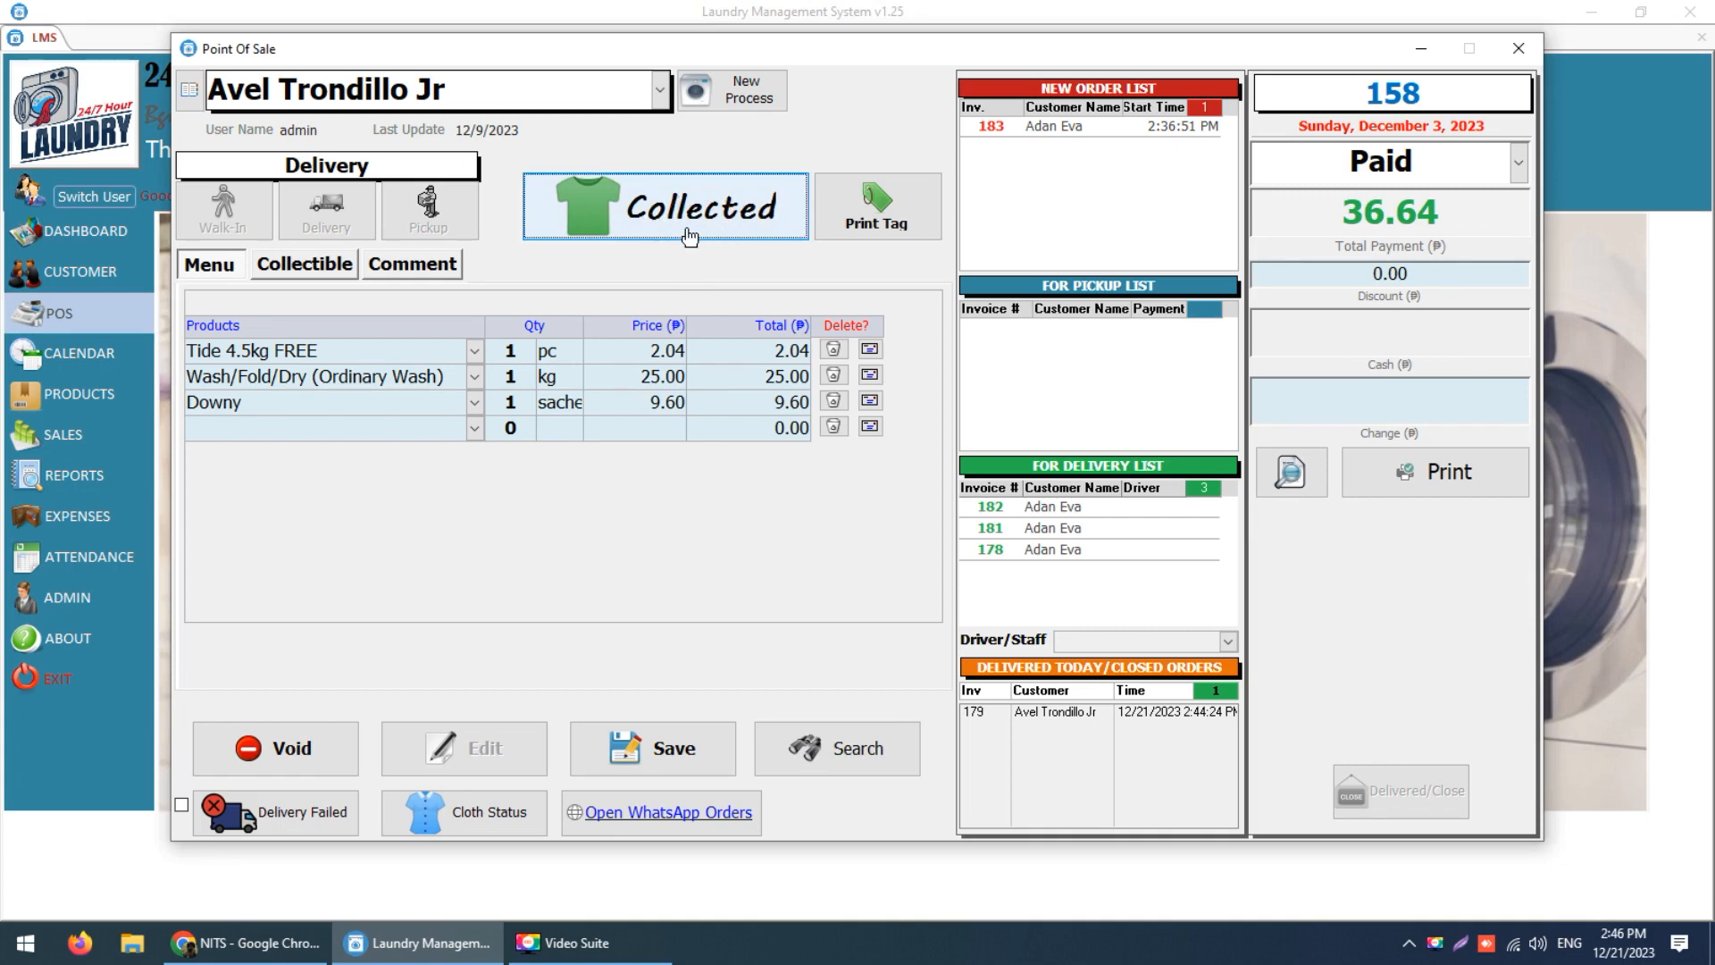
left_click(668, 753)
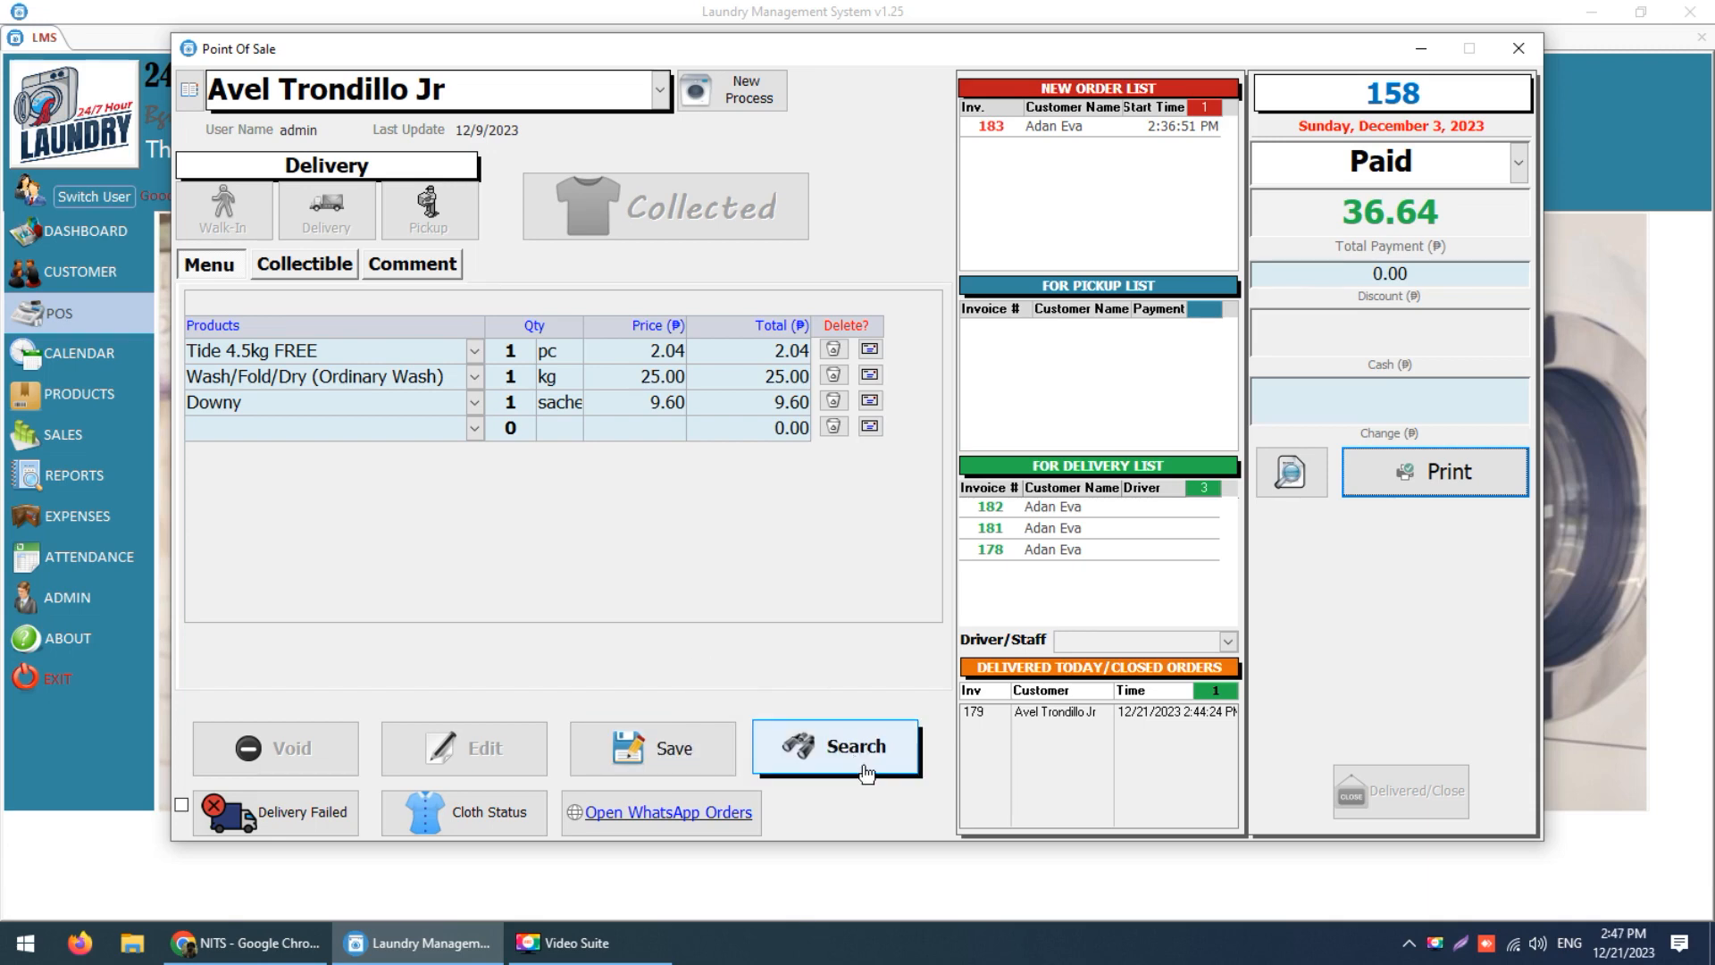
Generate the Collected cloth status report from 12/1/2023 to 12/21/2023, inspect the listed orders up close and close the report.
left_click(463, 812)
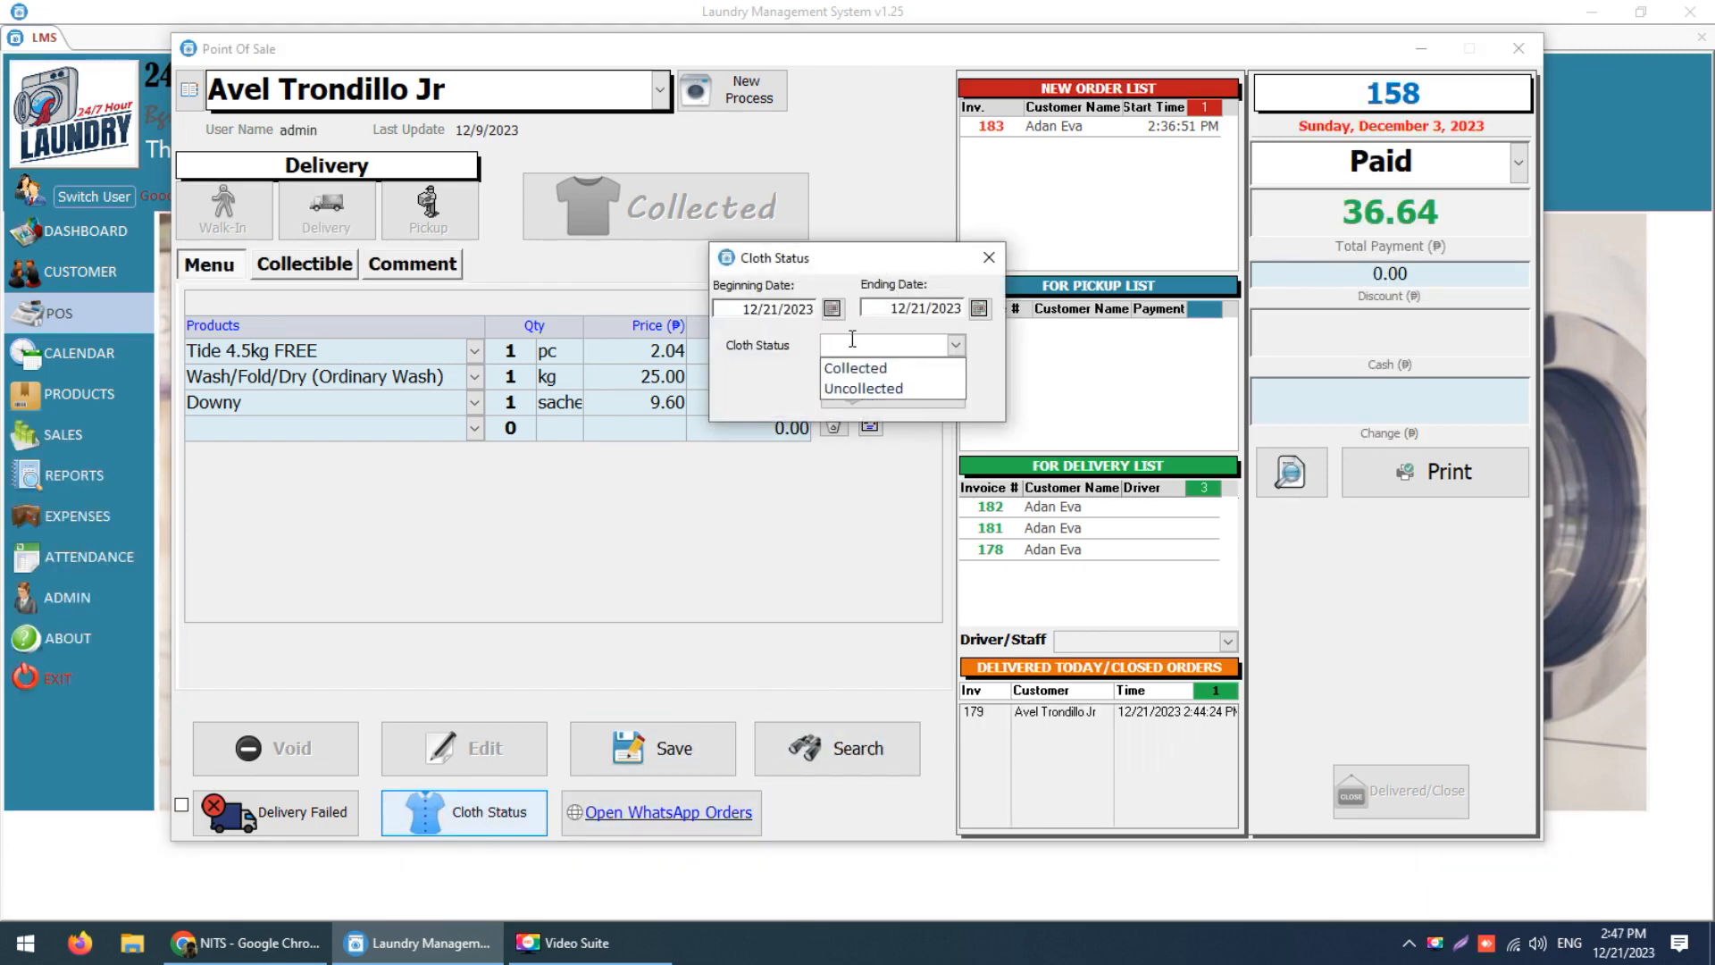
left_click(832, 309)
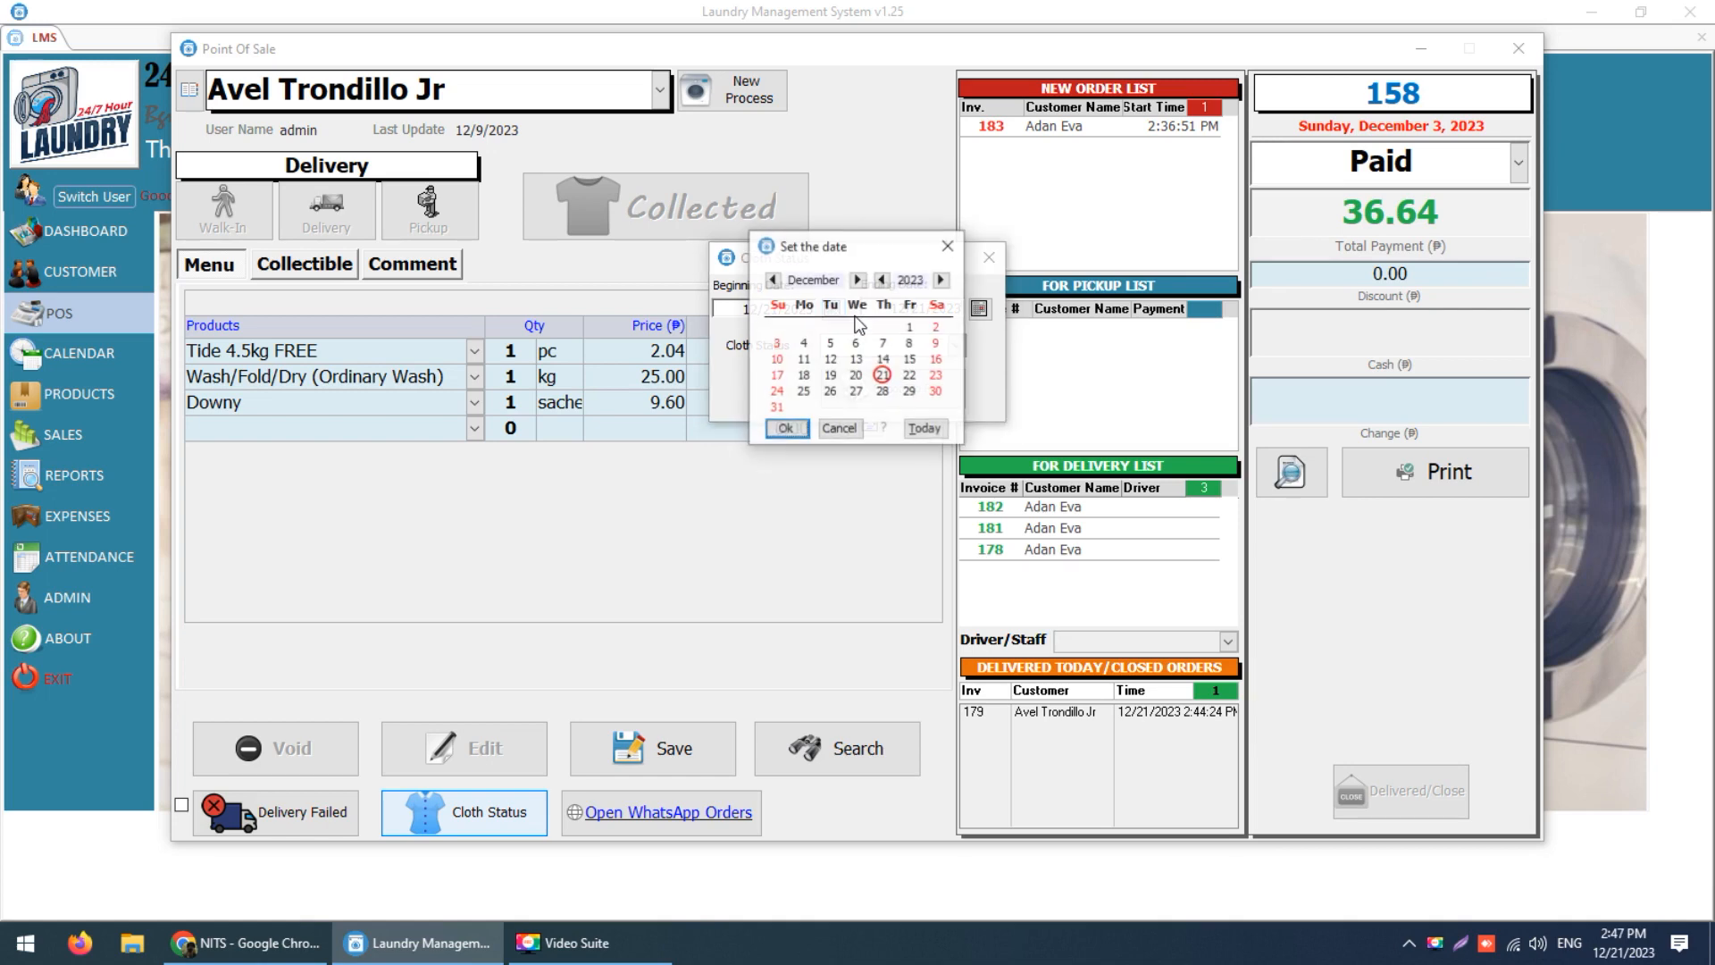
left_click(909, 324)
left_click(955, 347)
left_click(916, 368)
left_click(916, 384)
left_click(503, 264)
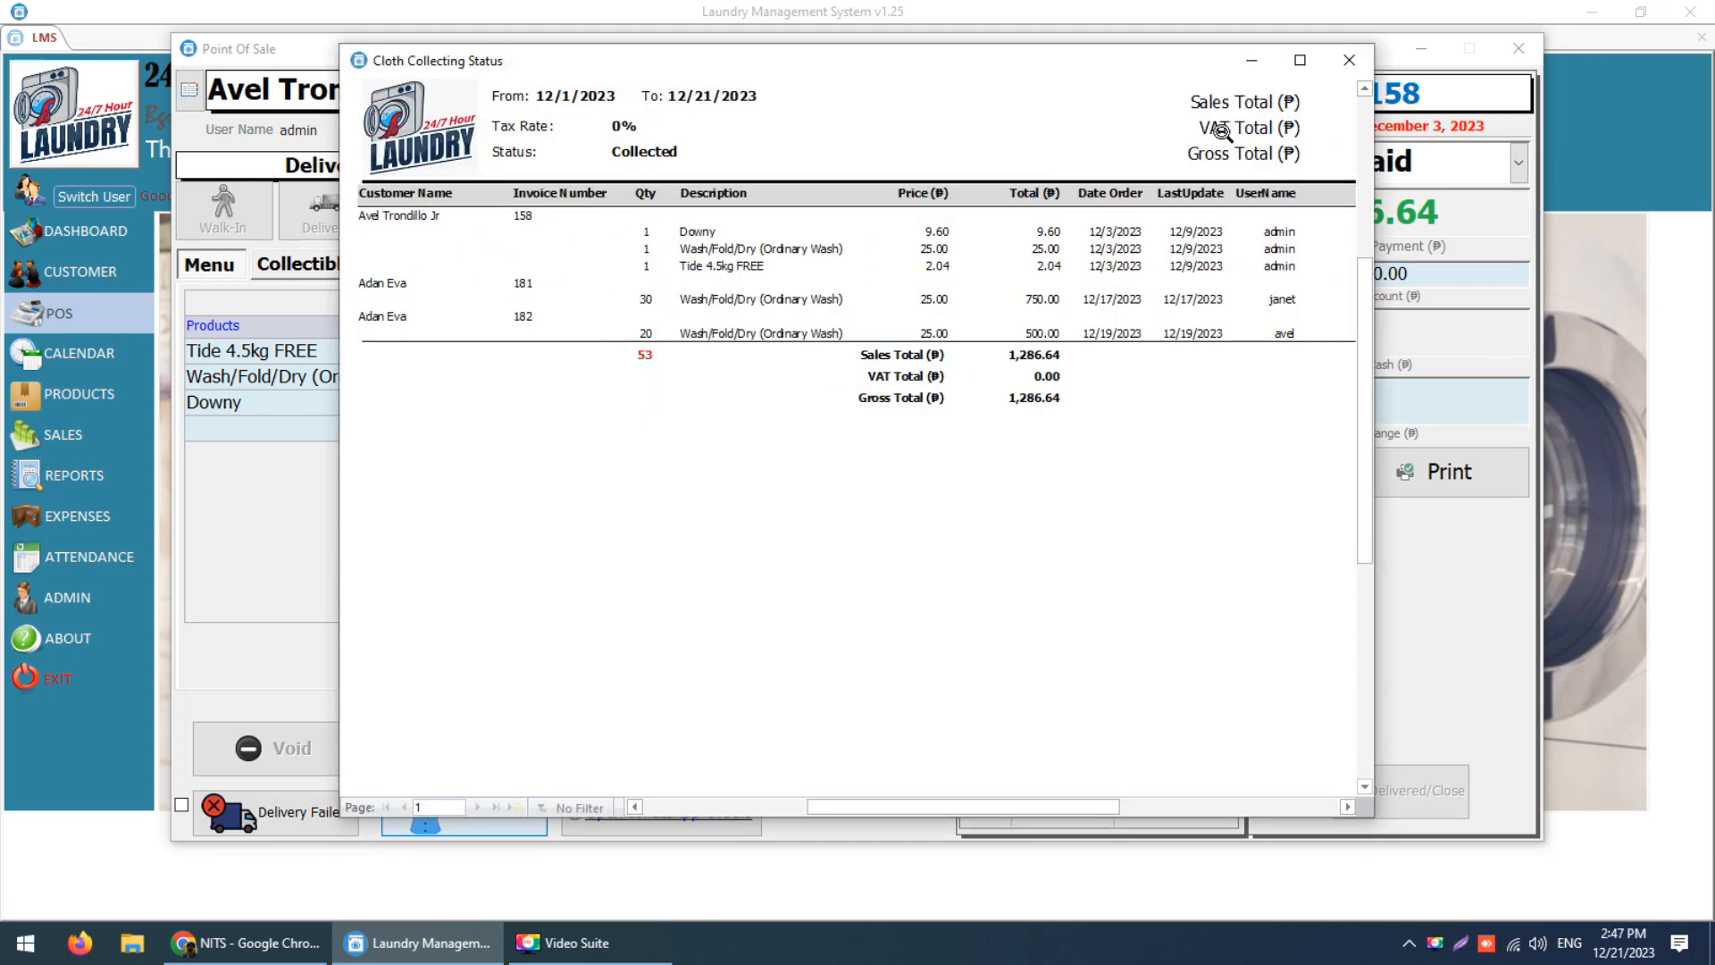
left_click(1349, 59)
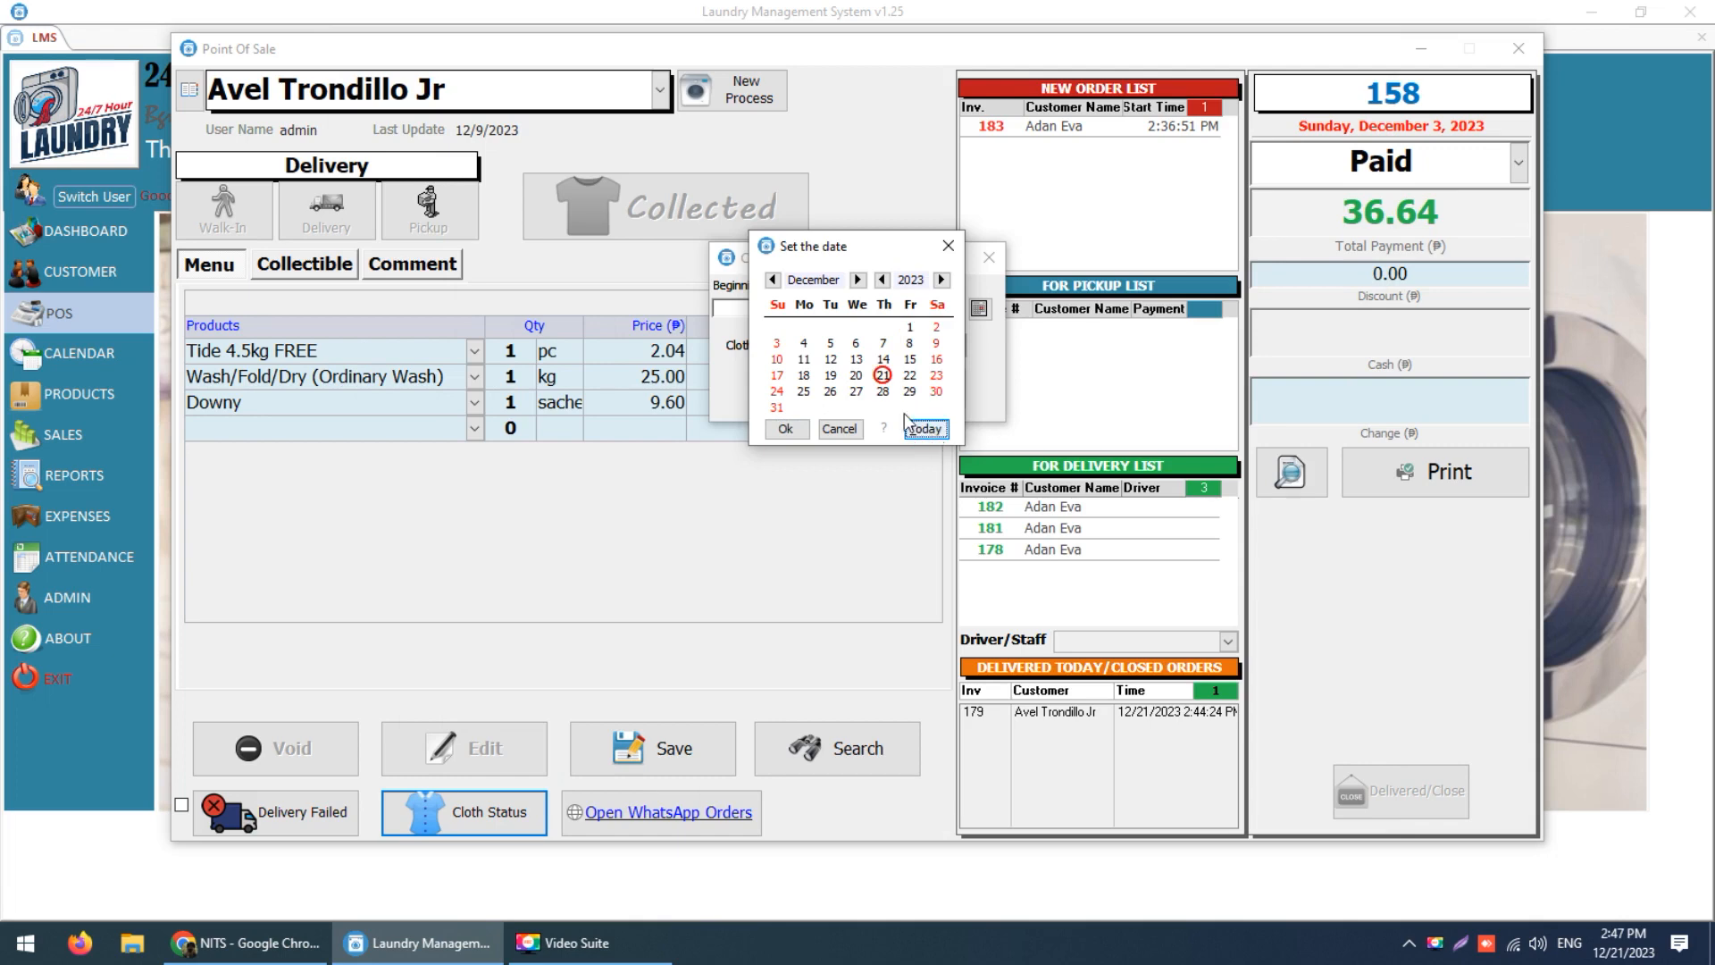
Set the beginning date to 12/20/2023, generate the Uncollected cloth status report and close it.
left_click(853, 380)
left_click(945, 345)
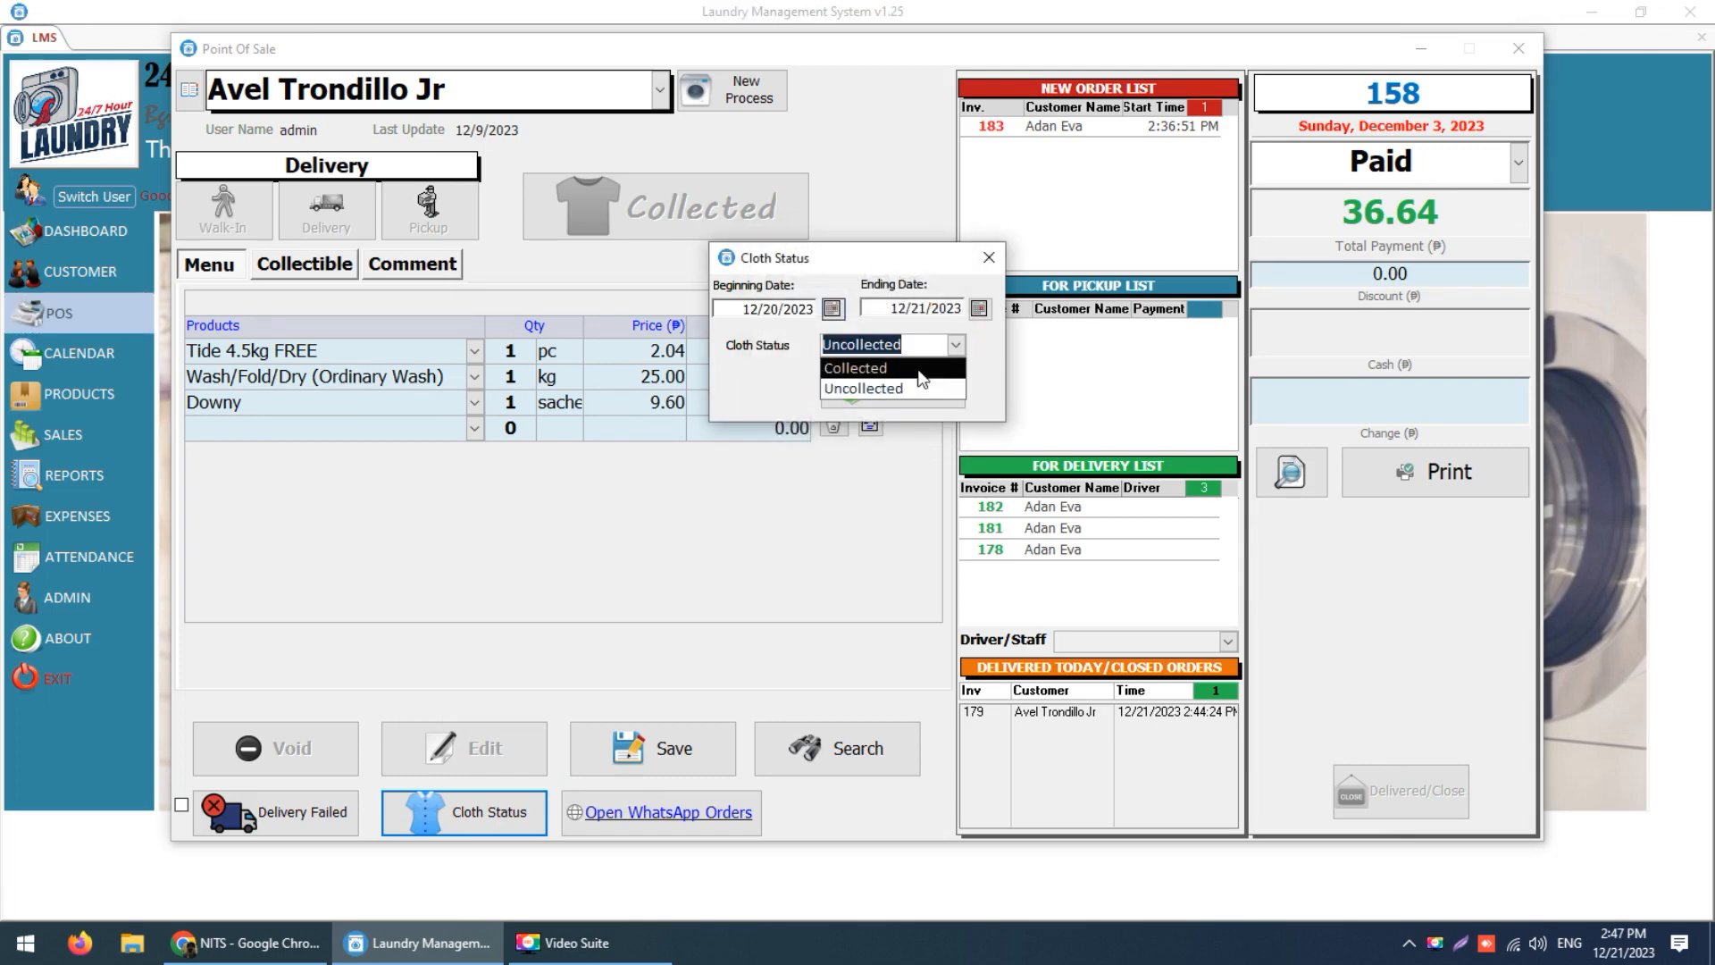
left_click(884, 388)
left_click(905, 394)
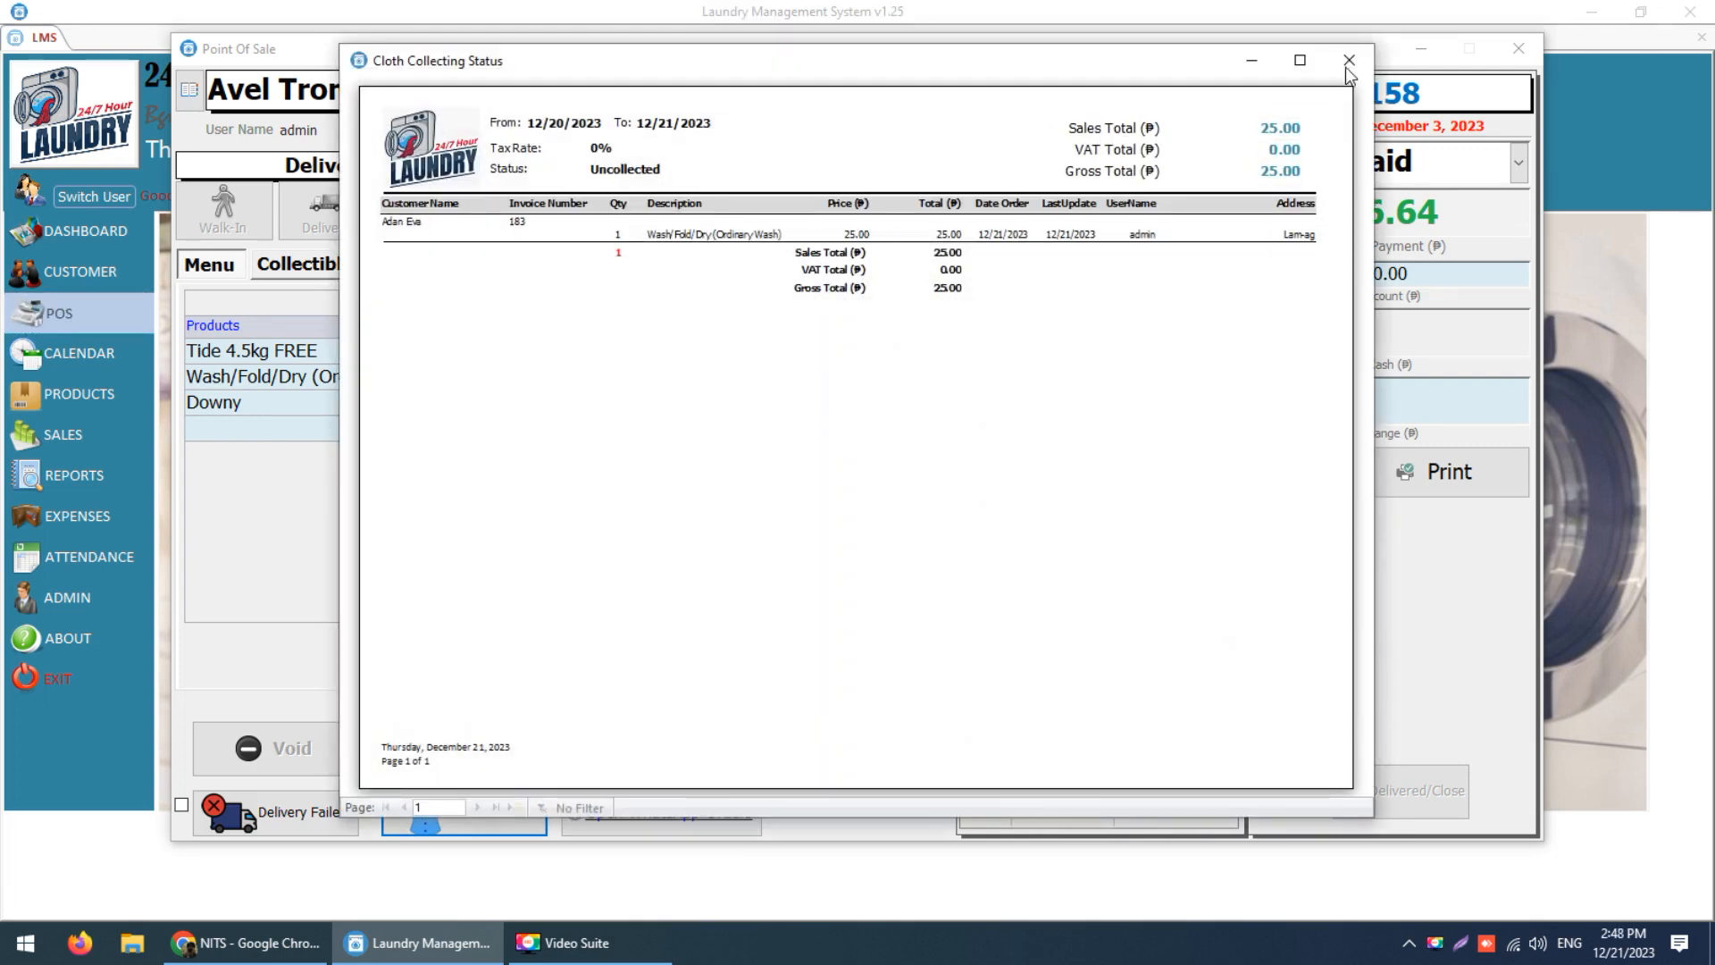
left_click(1347, 59)
Set the beginning date to 12/19/2023, generate the Uncollected cloth status report and close it.
left_click(834, 309)
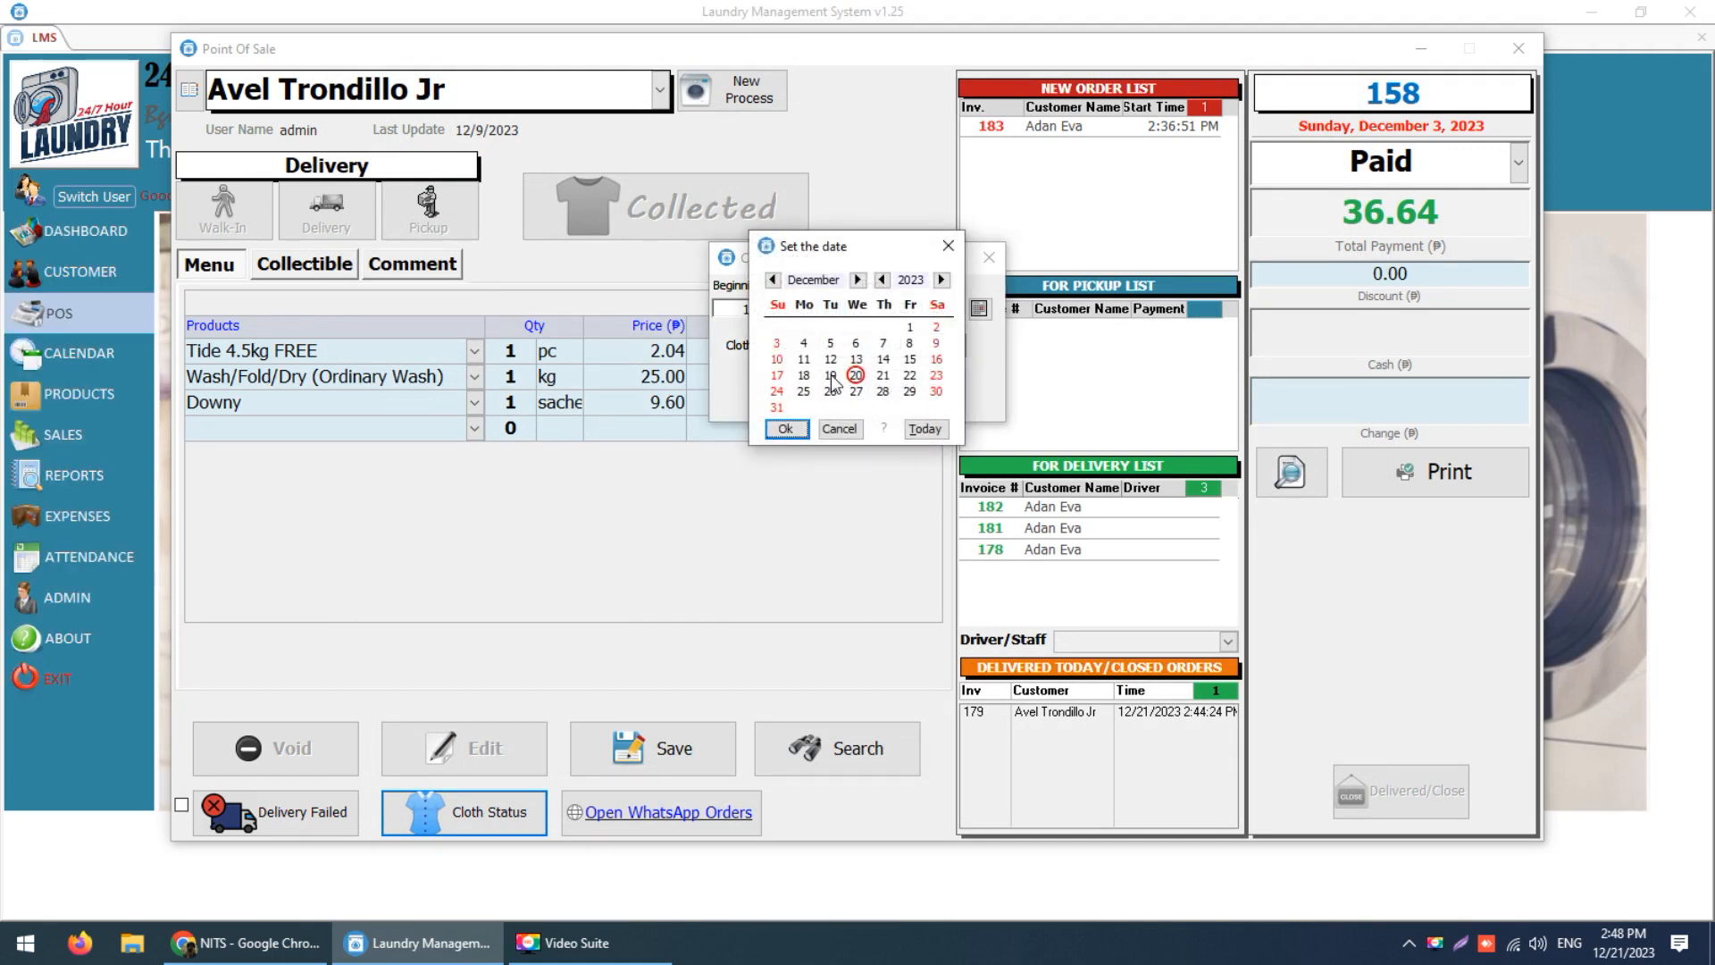
left_click(836, 384)
left_click(956, 344)
left_click(900, 385)
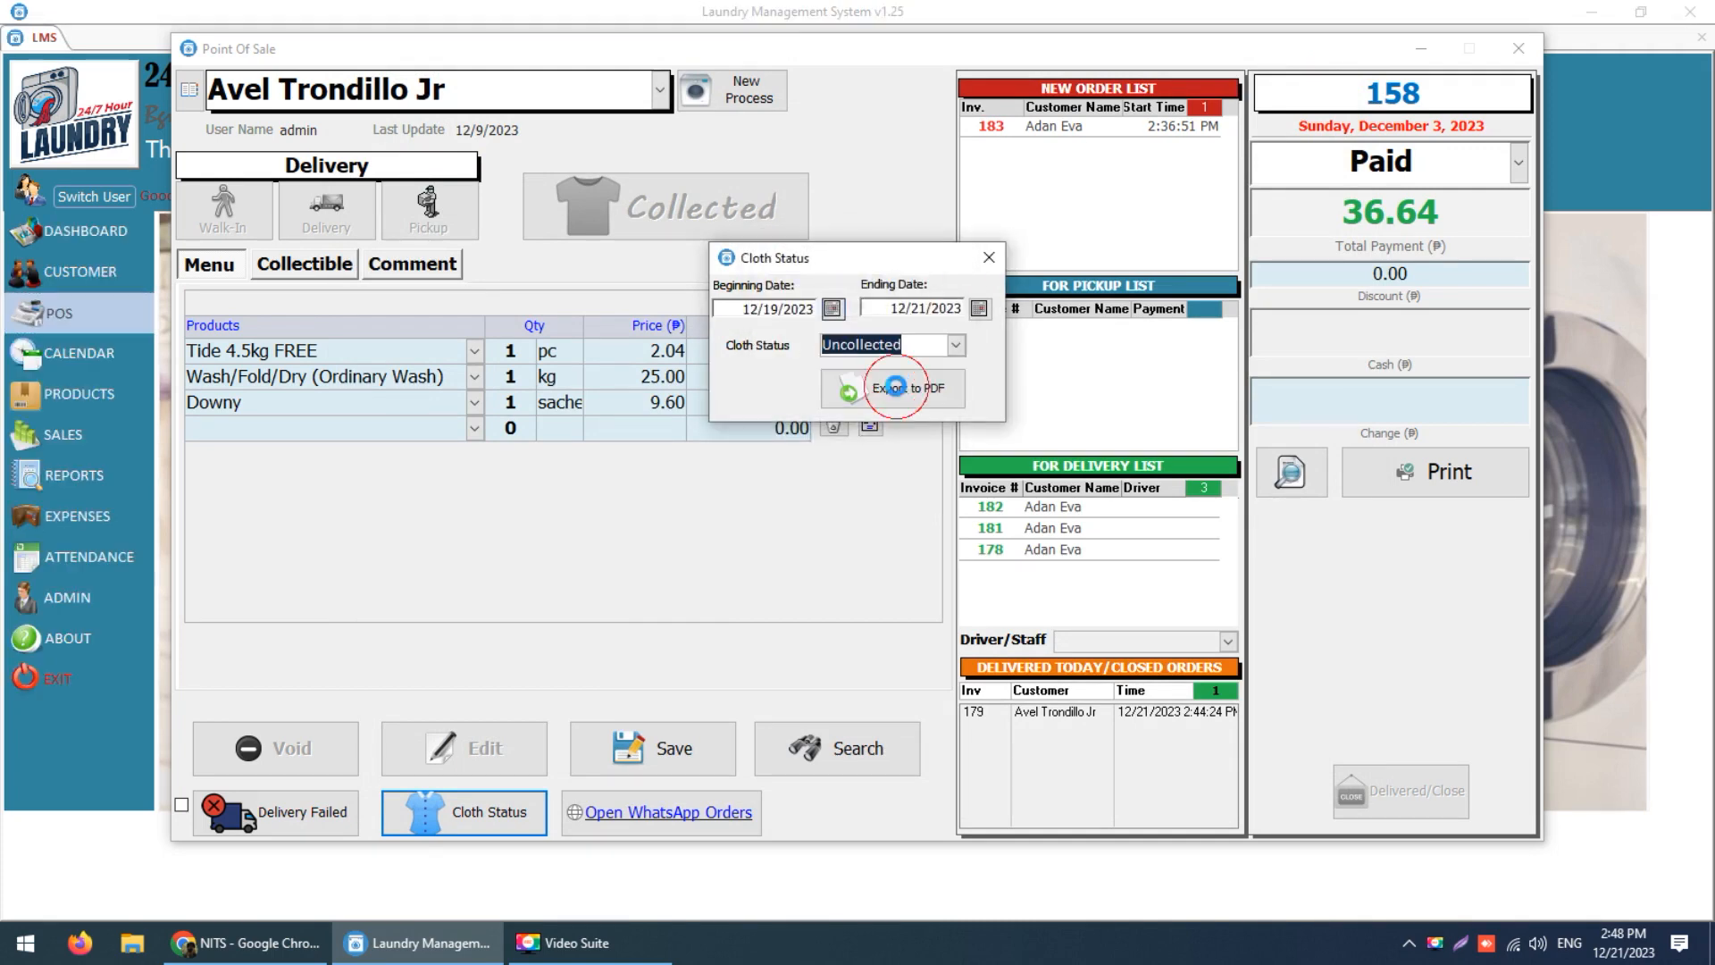
left_click(904, 391)
left_click(1348, 60)
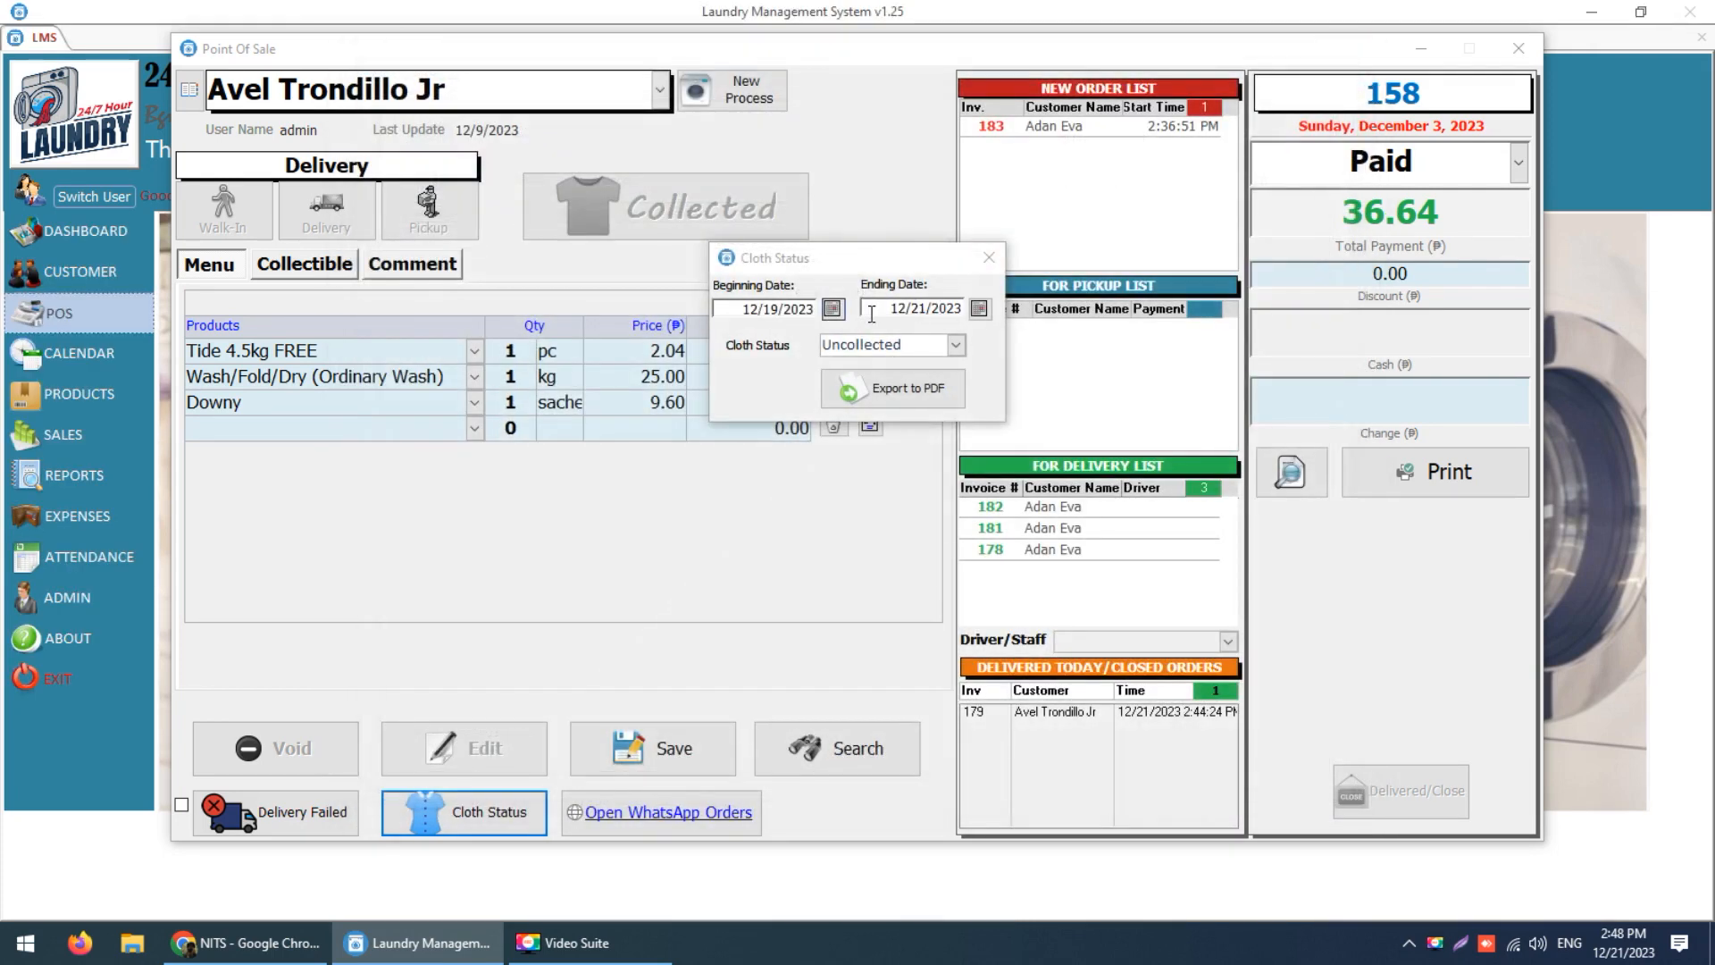
Review the Uncollected cloth status report from 12/10/2023 to 12/21/2023, and close the report and its dialog.
left_click(836, 309)
left_click(779, 361)
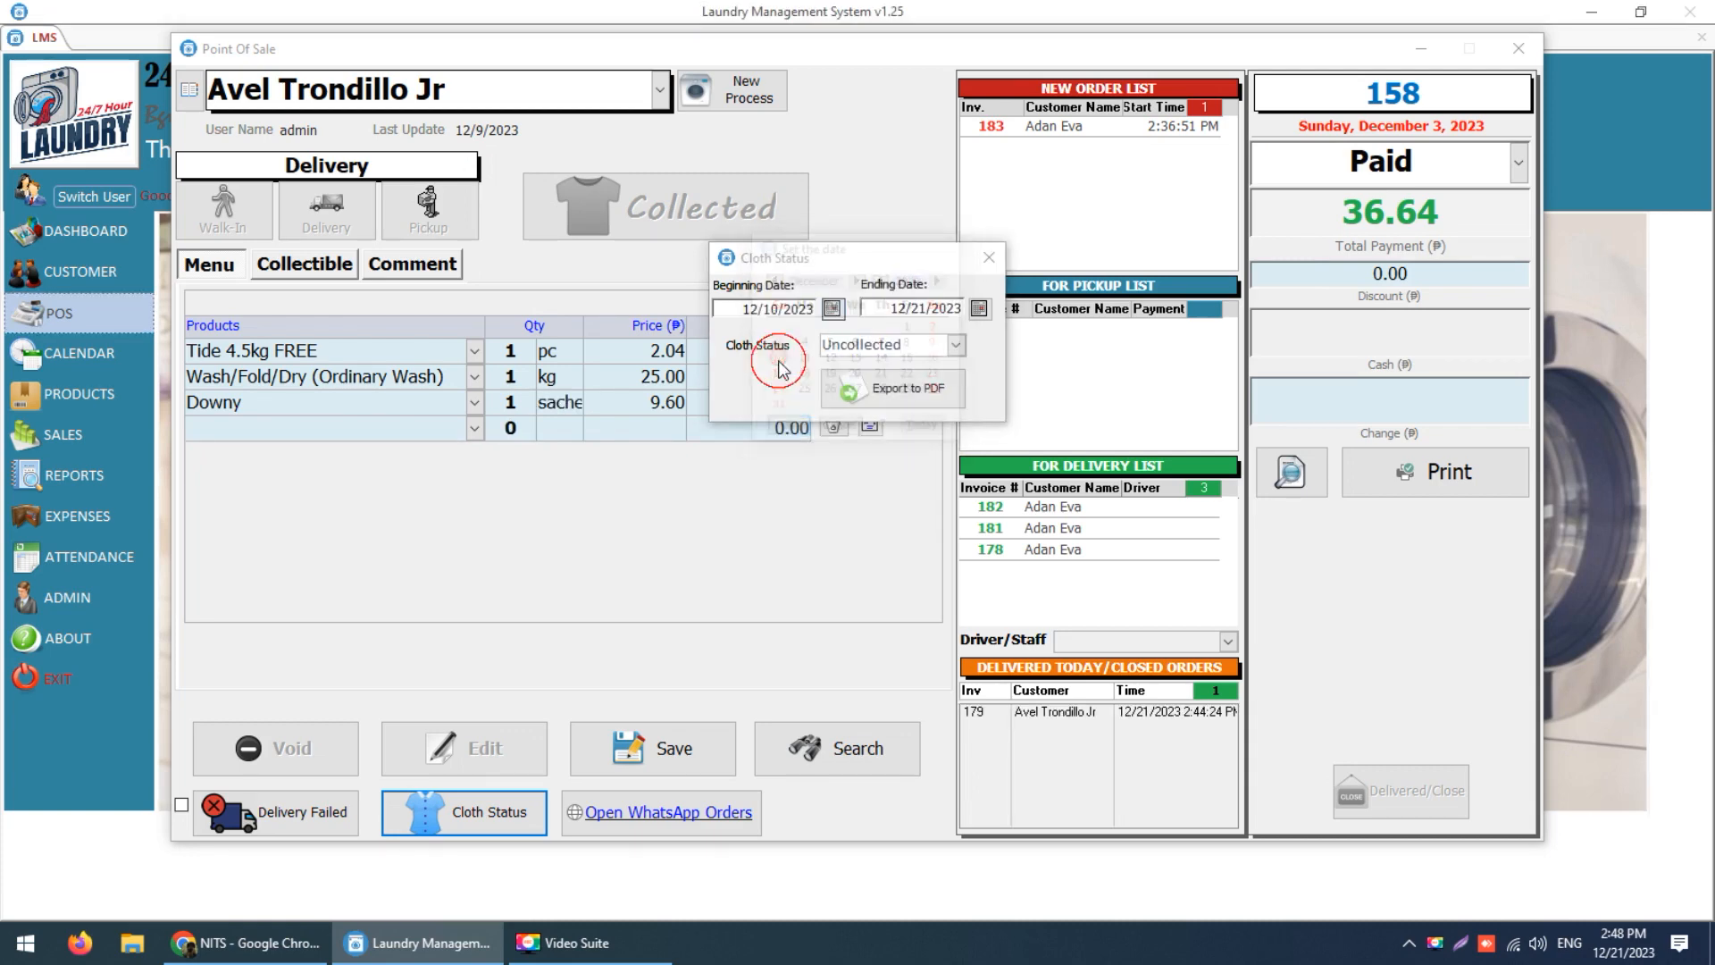
left_click(955, 345)
left_click(884, 384)
left_click(884, 386)
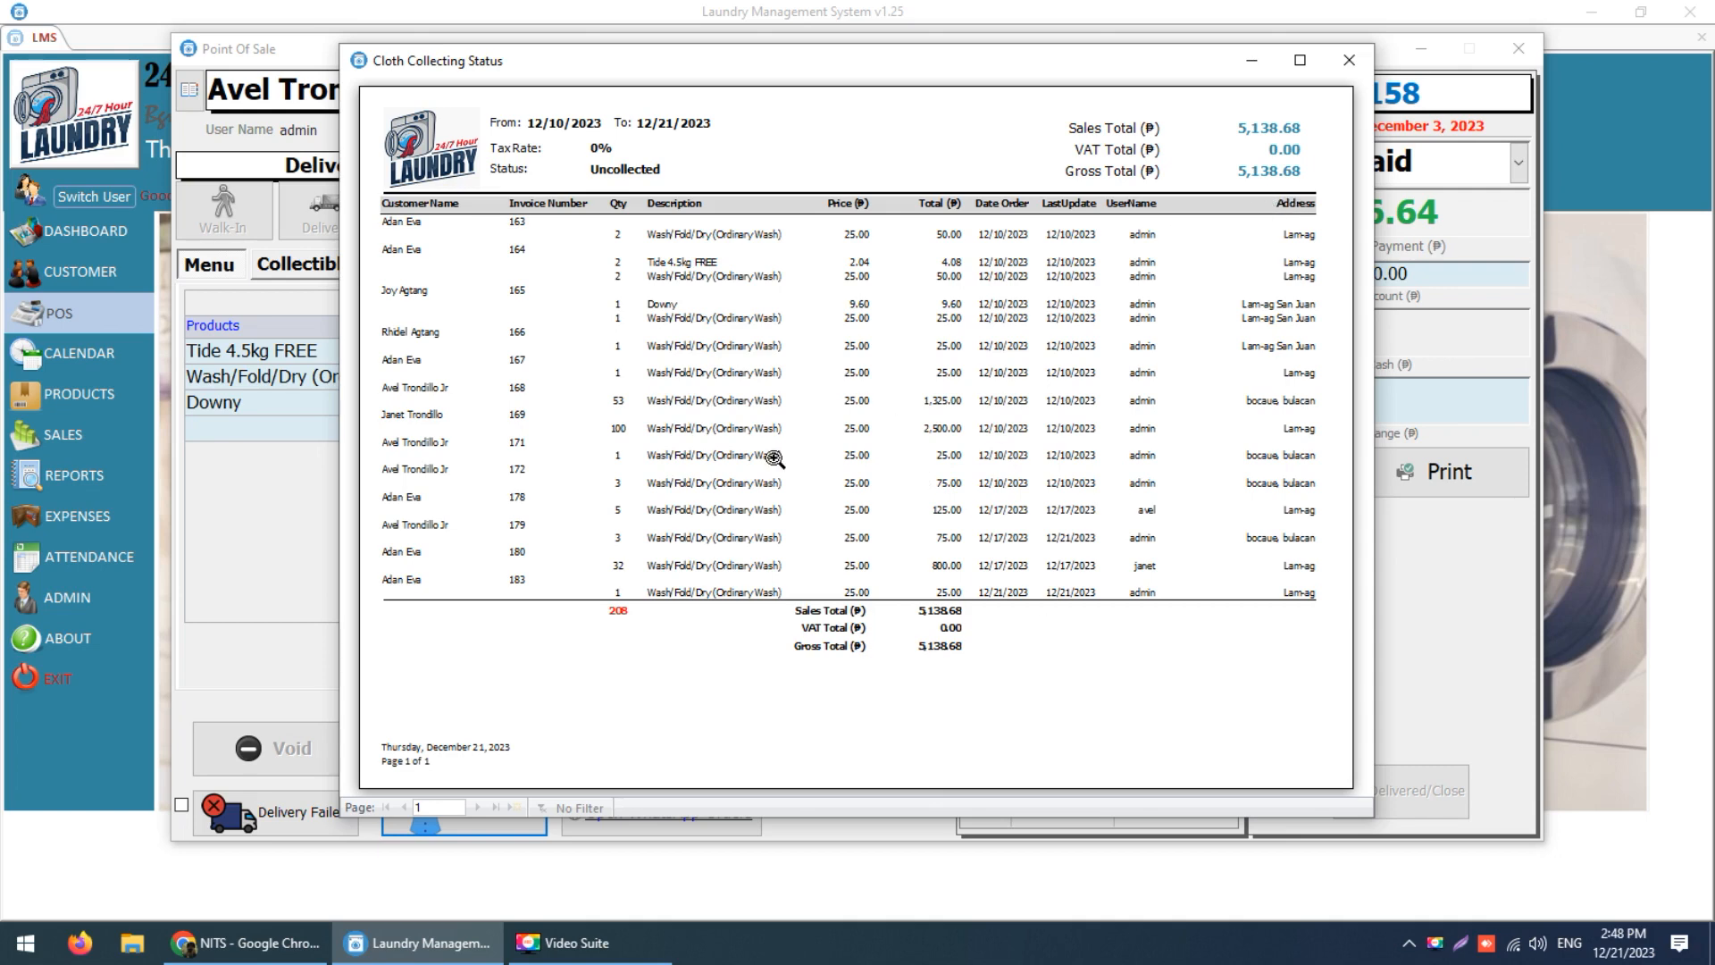
left_click(1348, 60)
left_click(986, 261)
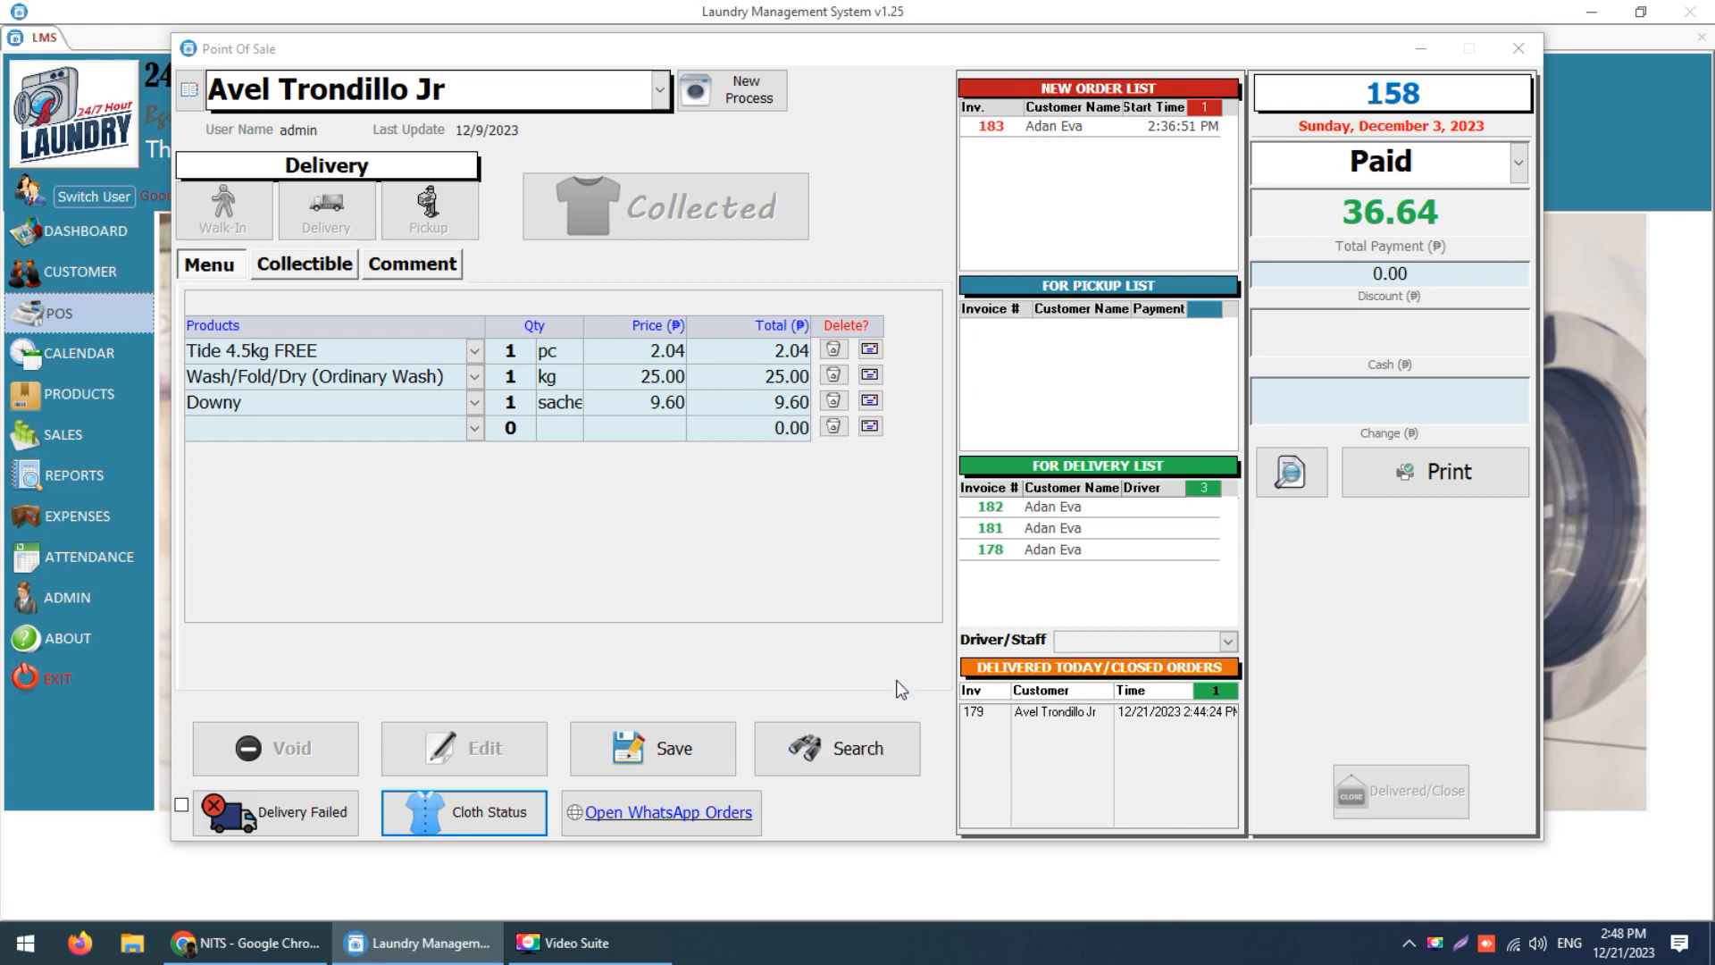
Open the December 19, 2023 order in the delivery list and assign the first available driver to it.
double_click(1035, 507)
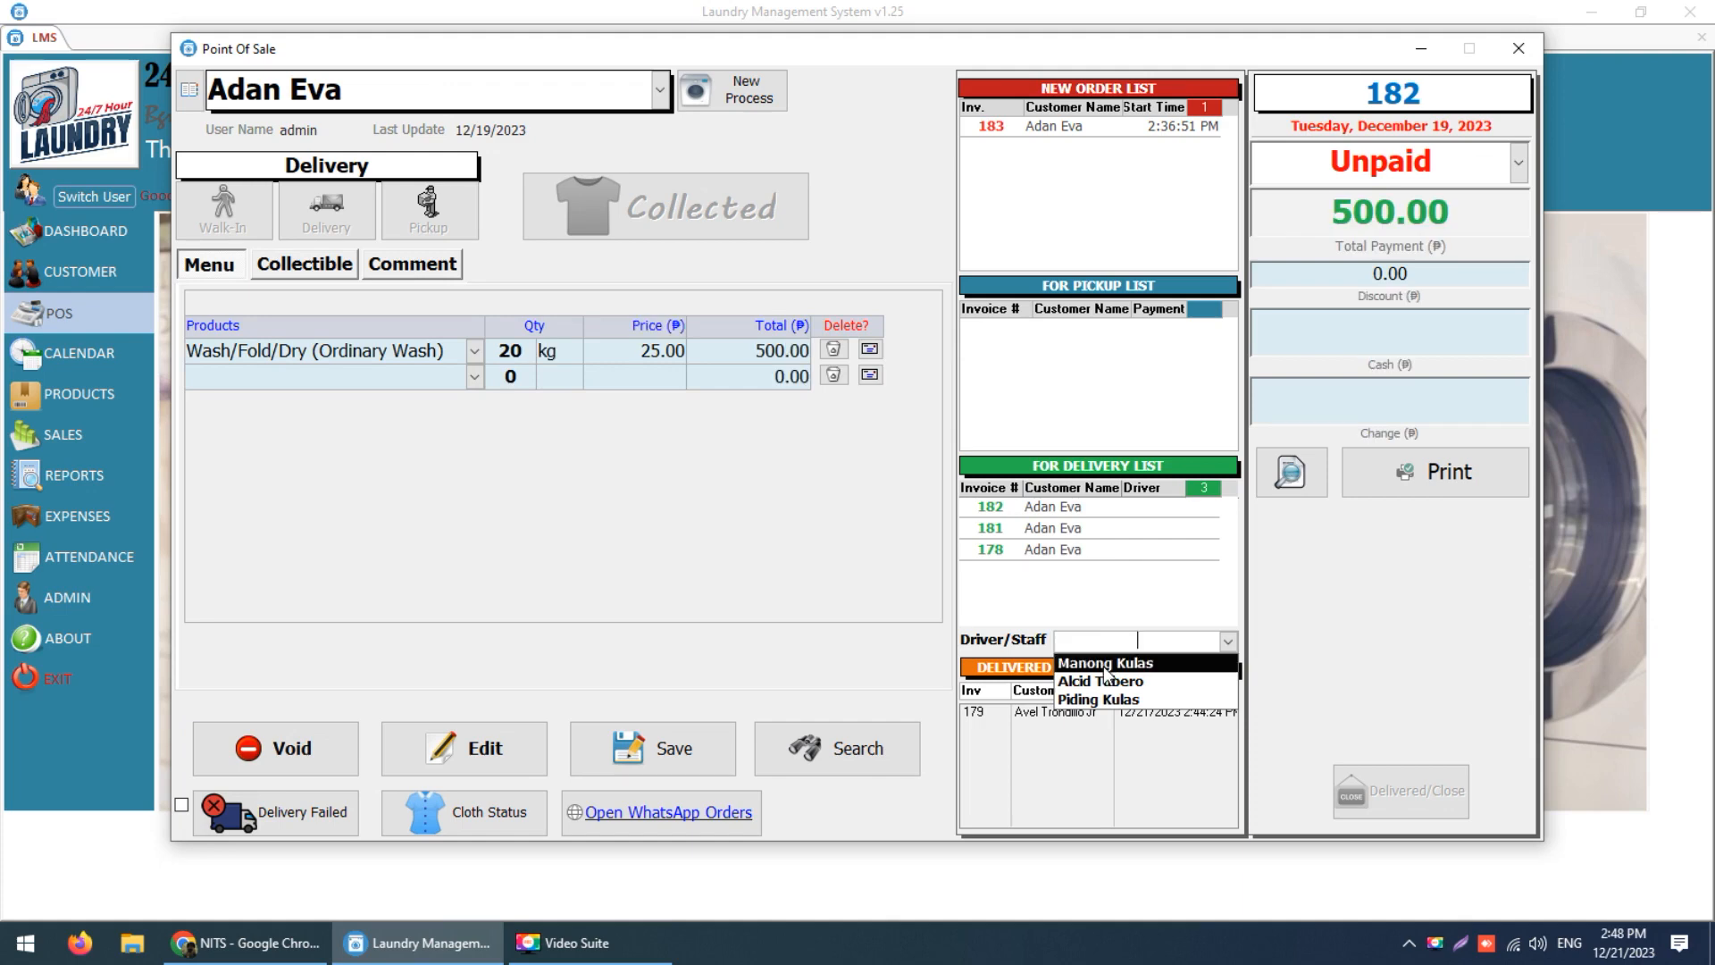
left_click(1130, 663)
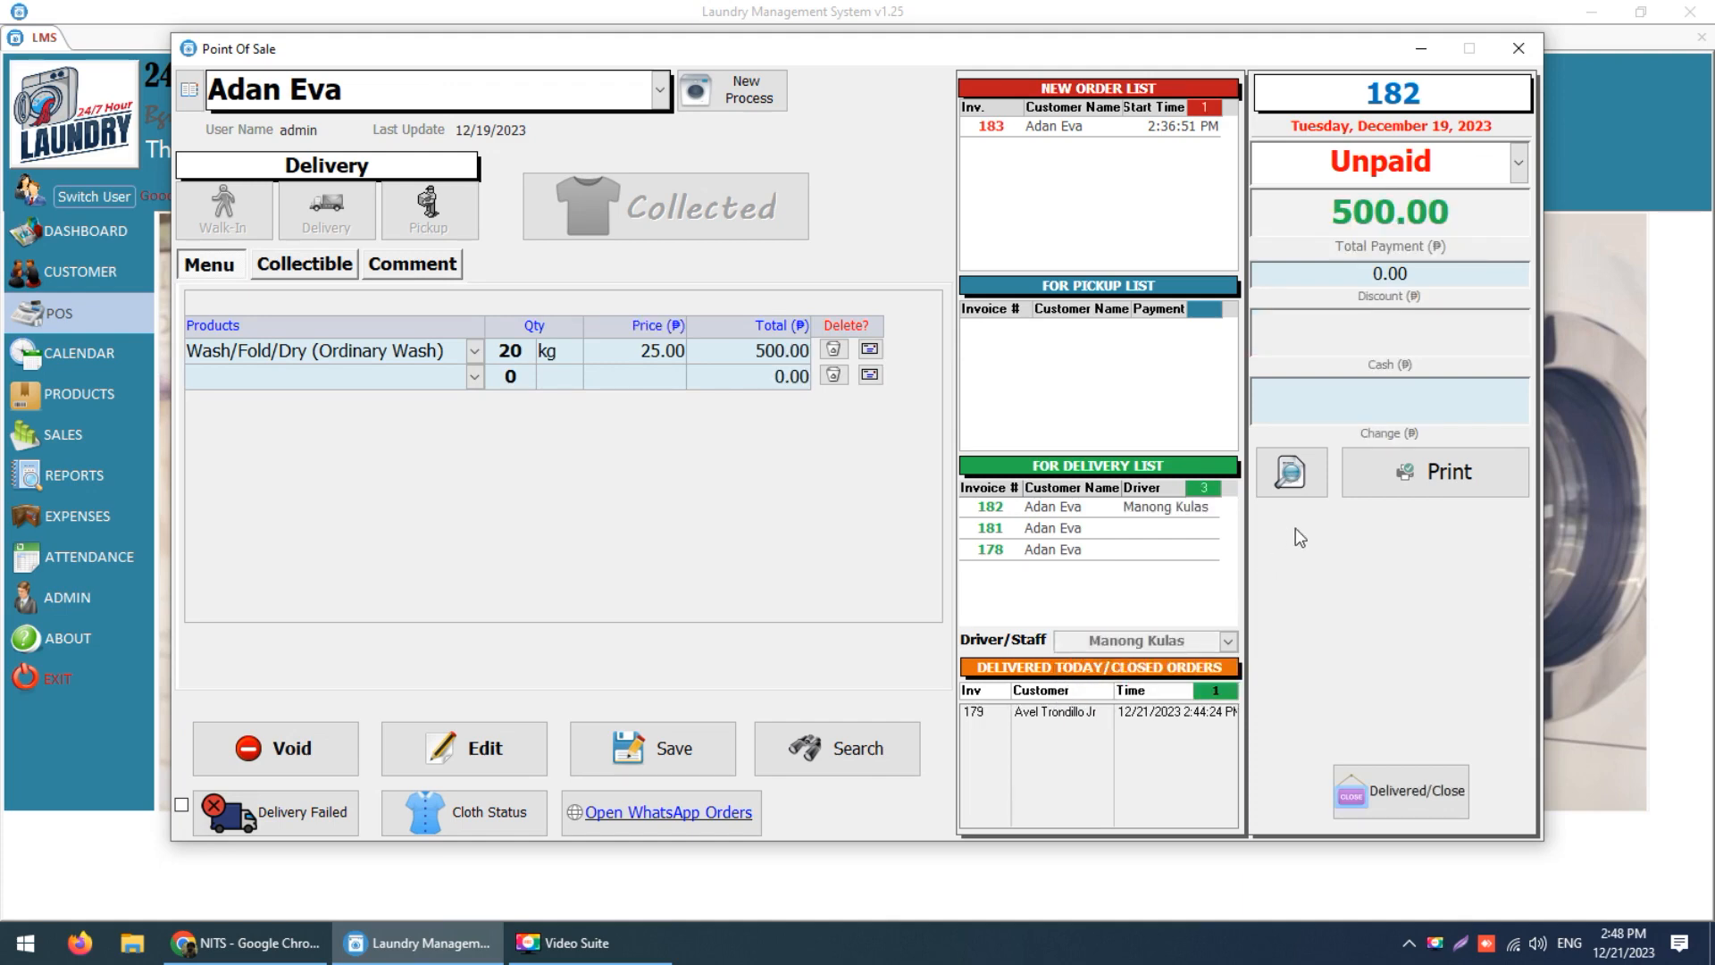
Set the December 19, 2023 order's payment status to Paid and close the order as delivered.
left_click(1387, 161)
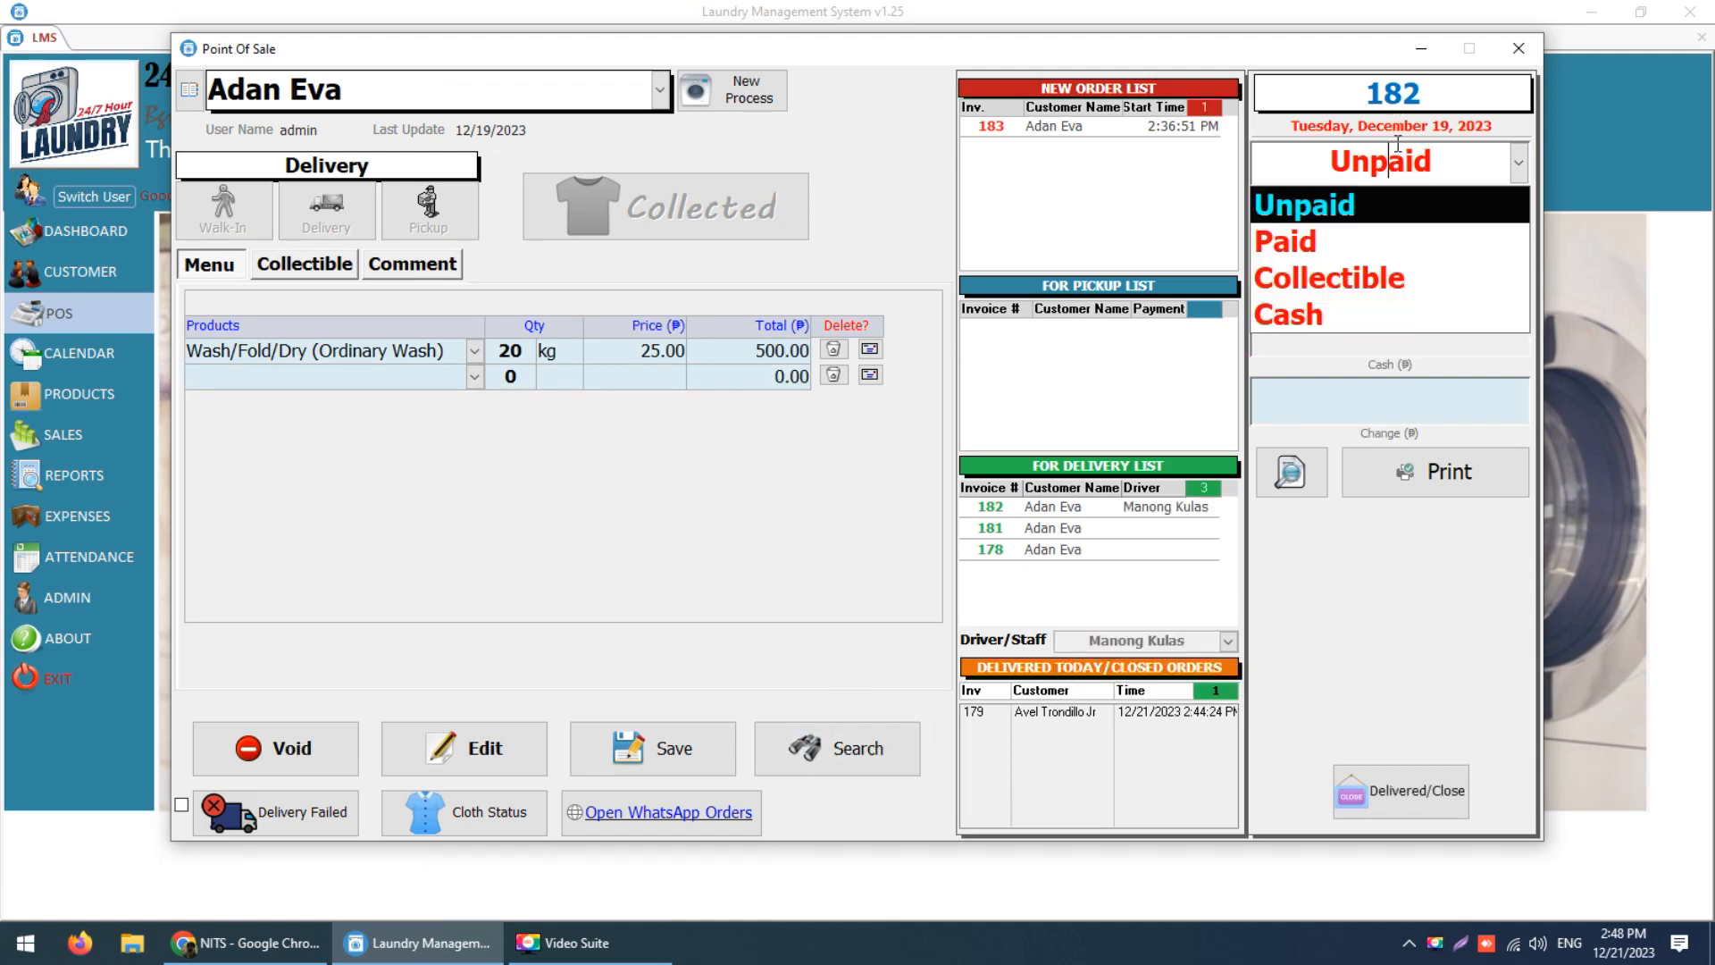
left_click(1386, 210)
left_click(1384, 160)
left_click(1364, 239)
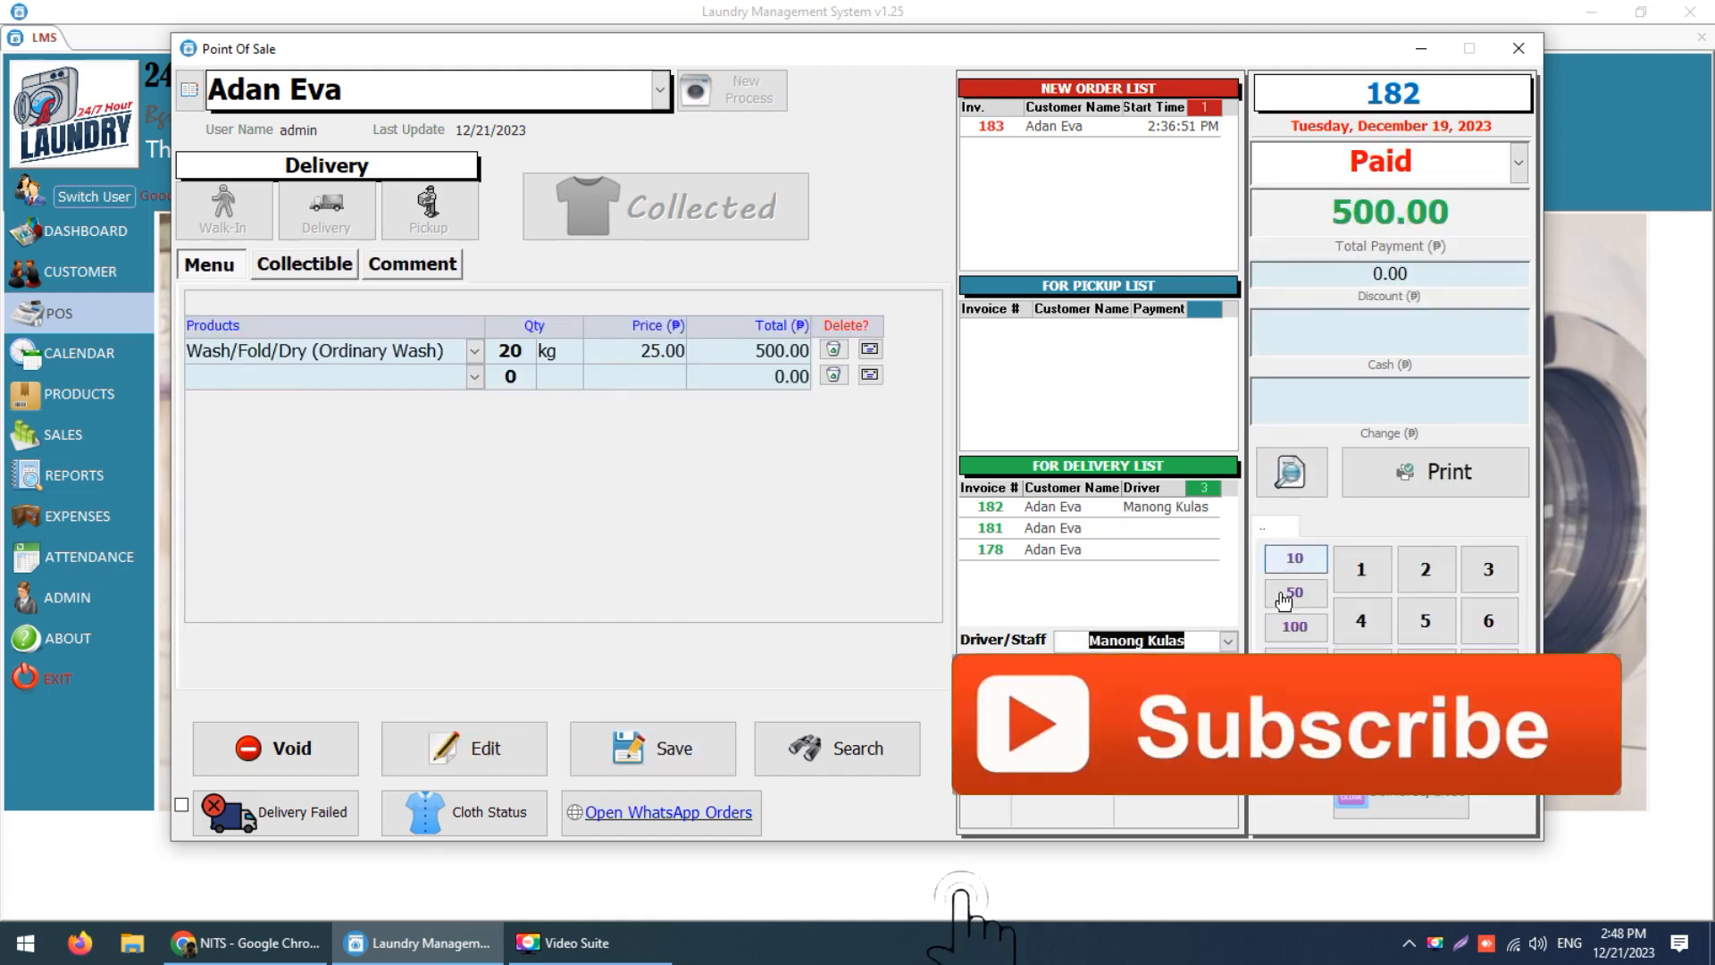
left_click(1401, 809)
Assign the third available driver to the two remaining December 17, 2023 orders in the delivery list.
left_click(1106, 507)
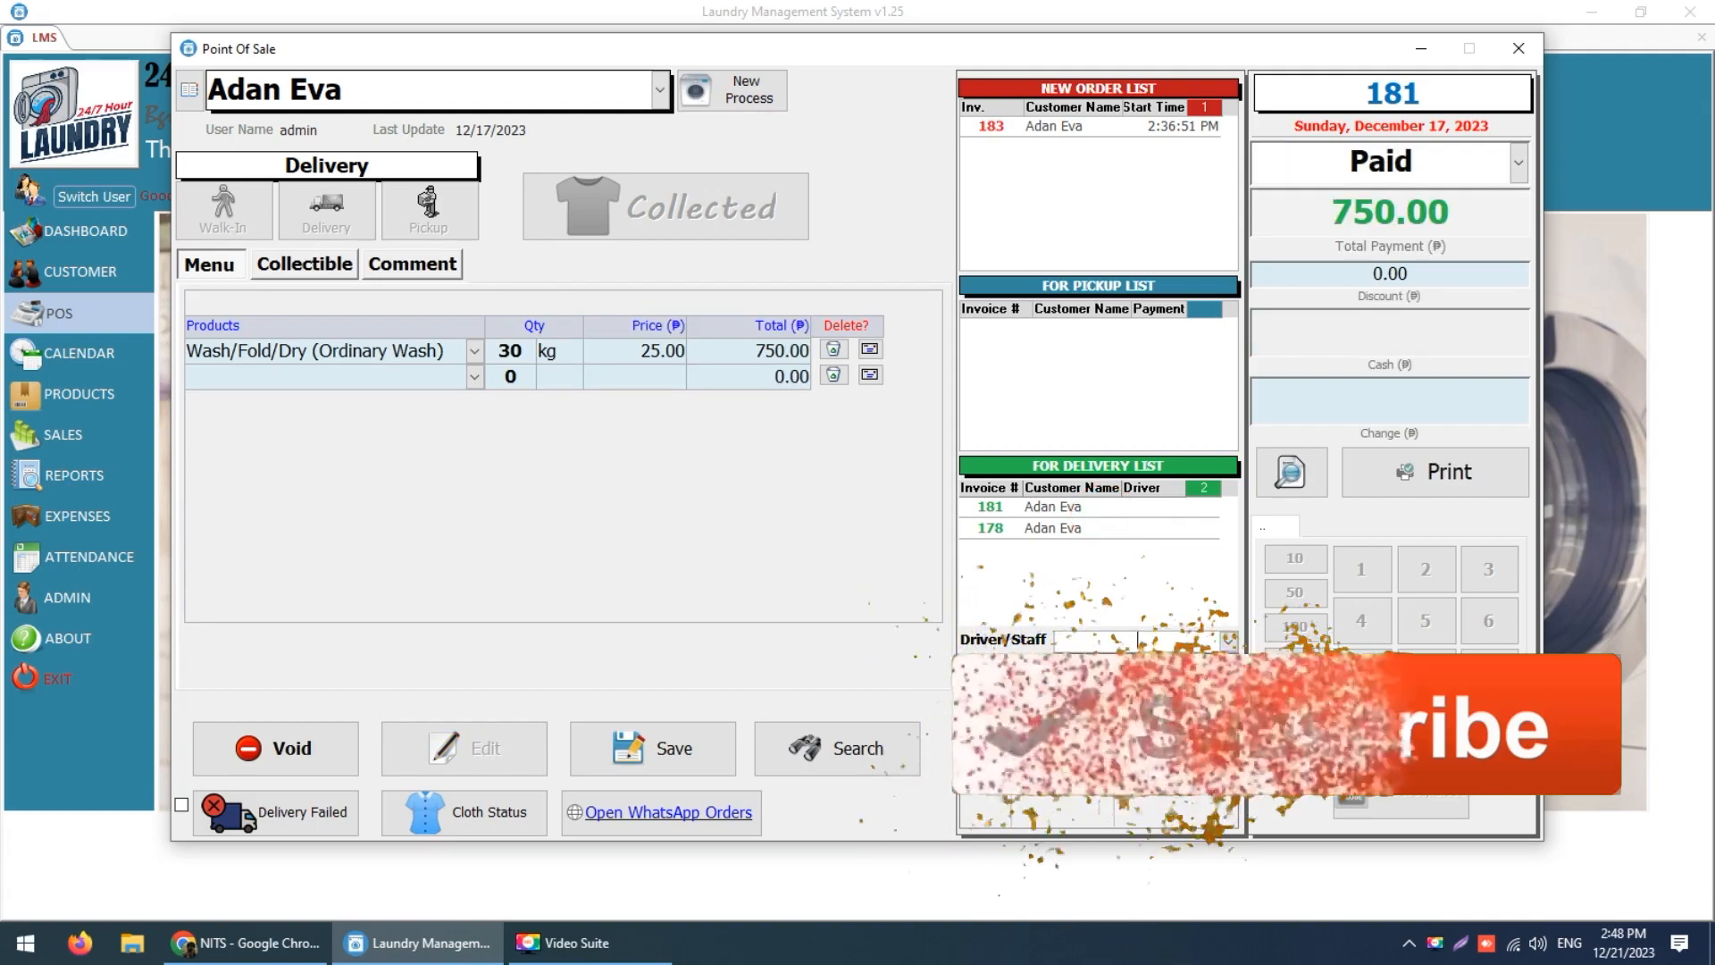
left_click(1111, 529)
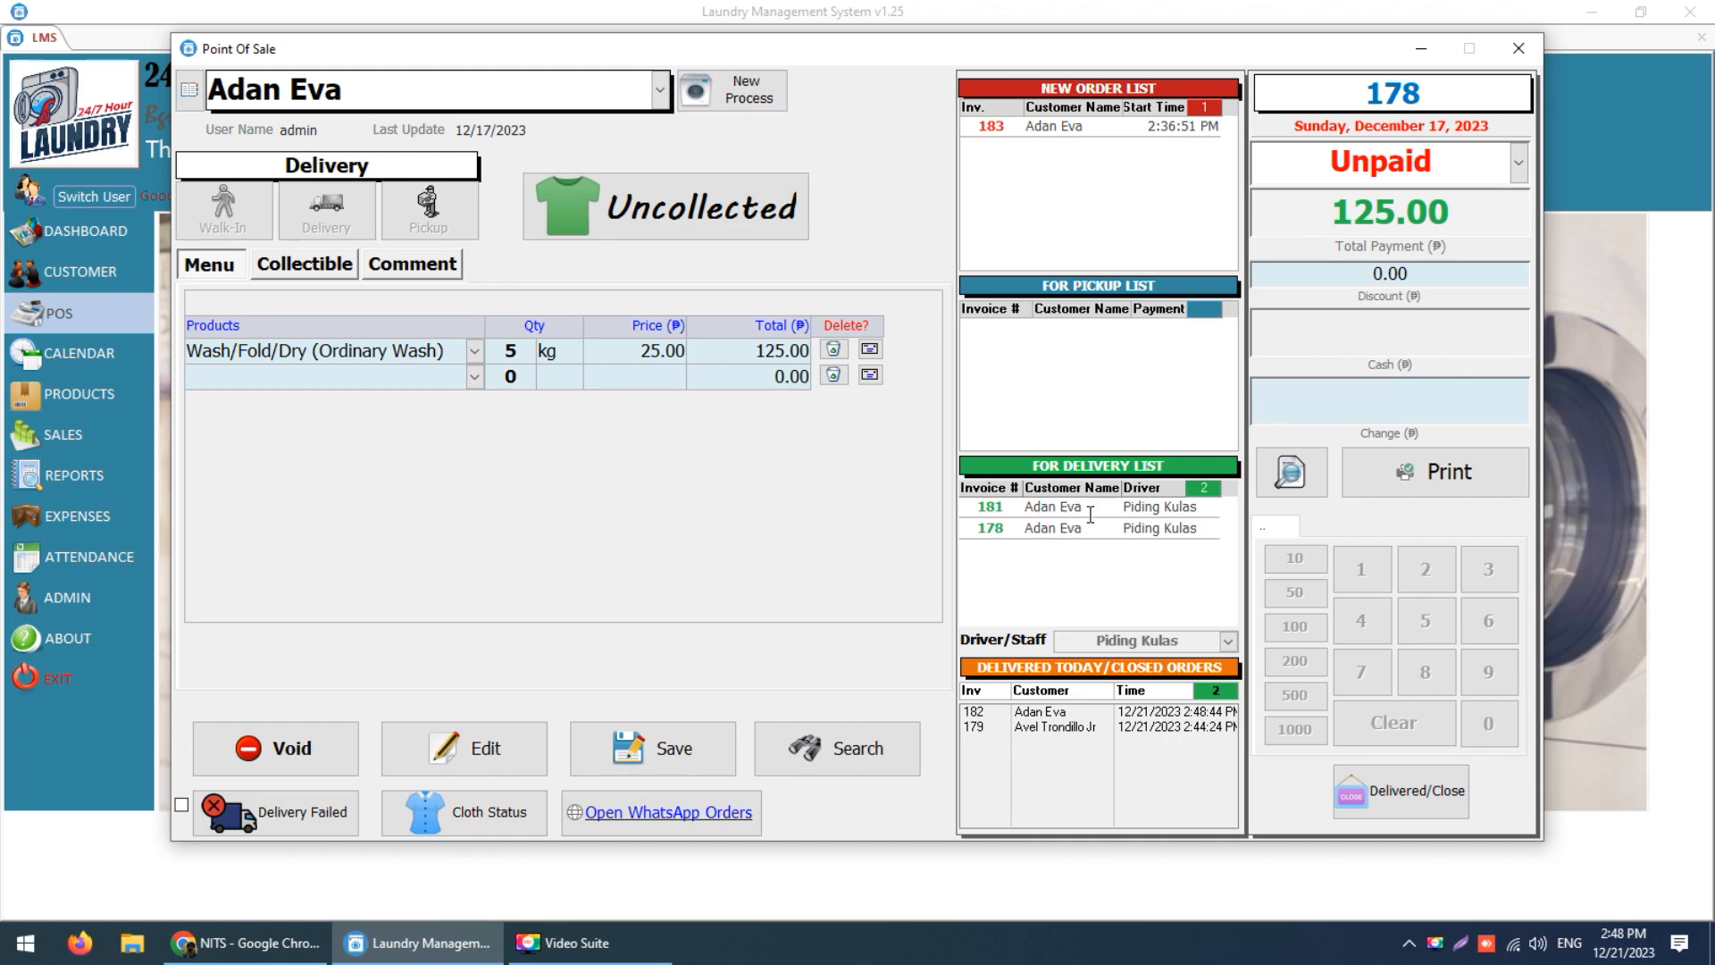
Edit the open 5 kg delivery order and set its payment status to Paid.
left_click(485, 747)
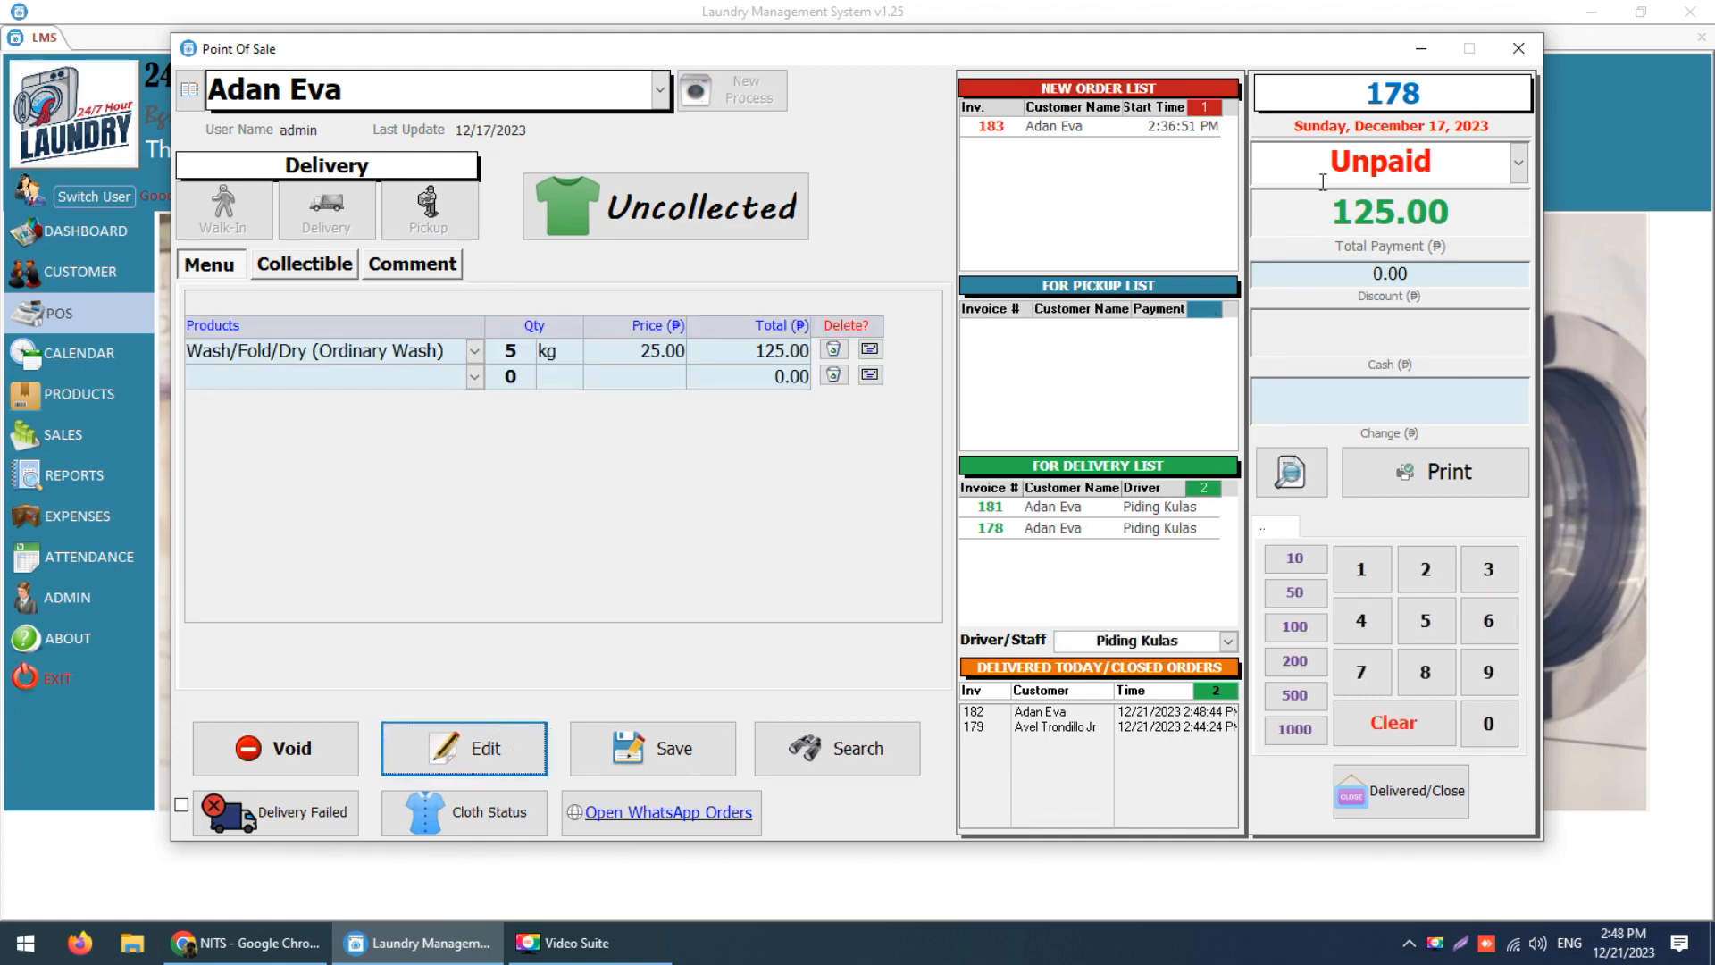
left_click(1325, 162)
left_click(1294, 247)
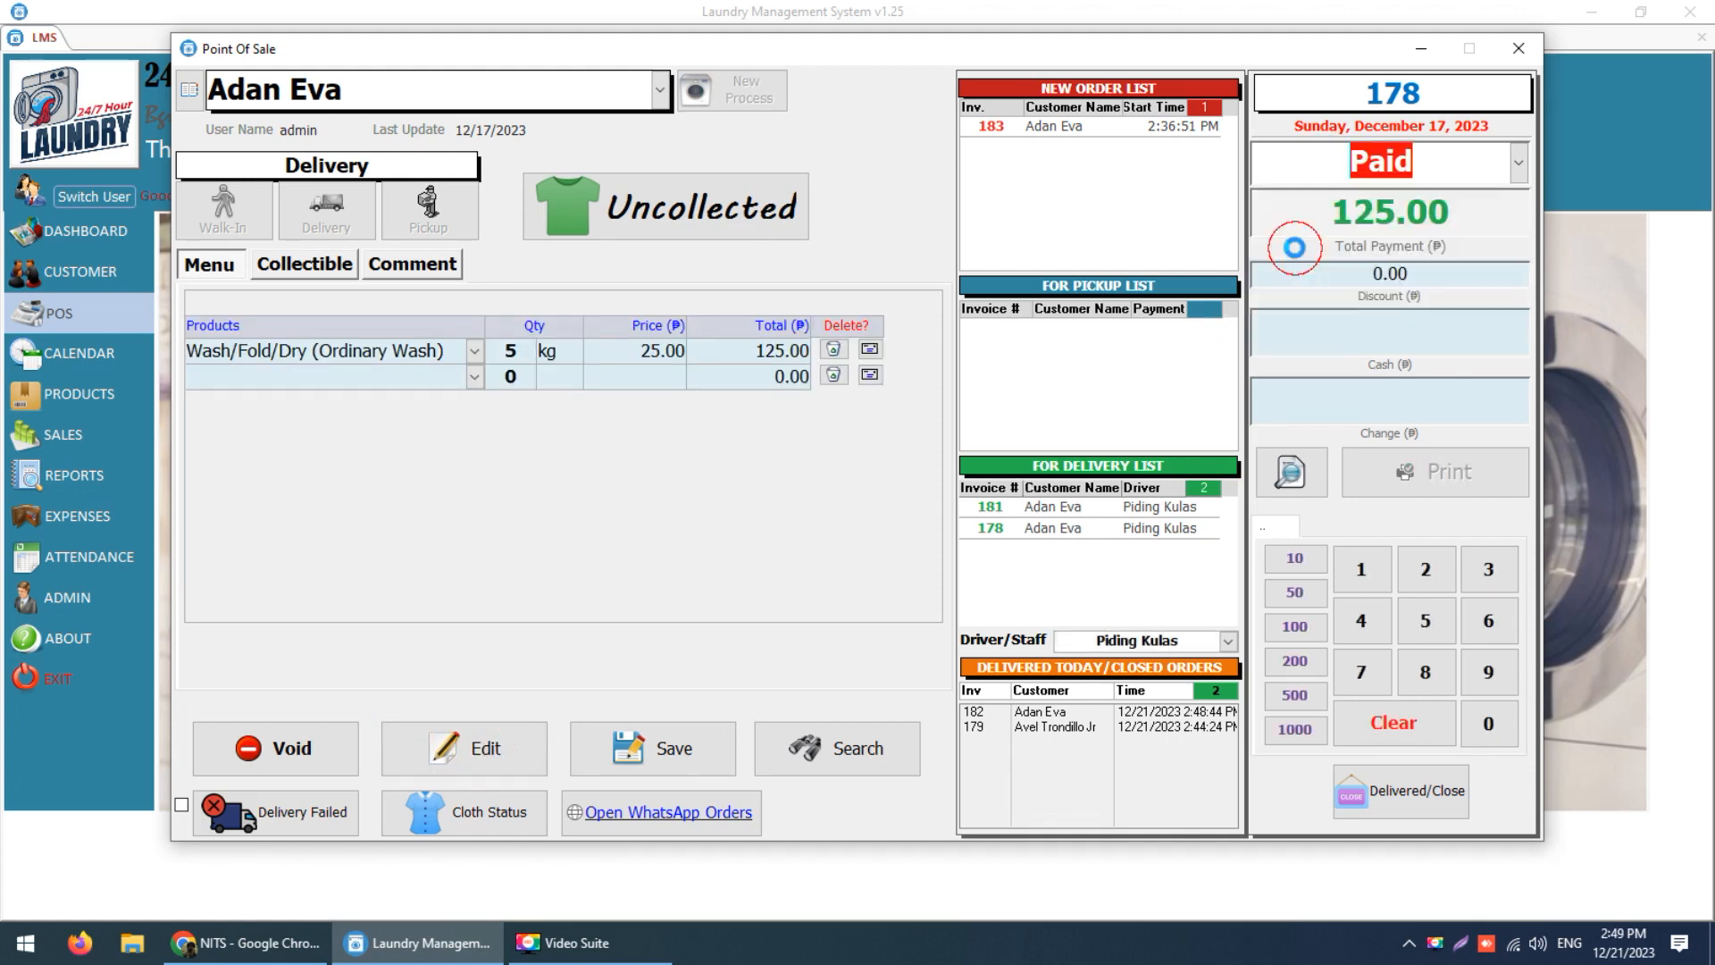
Close the 5 kg order and the remaining 30 kg order as delivered, selecting the third available driver for the 30 kg order.
left_click(1389, 803)
left_click(1084, 507)
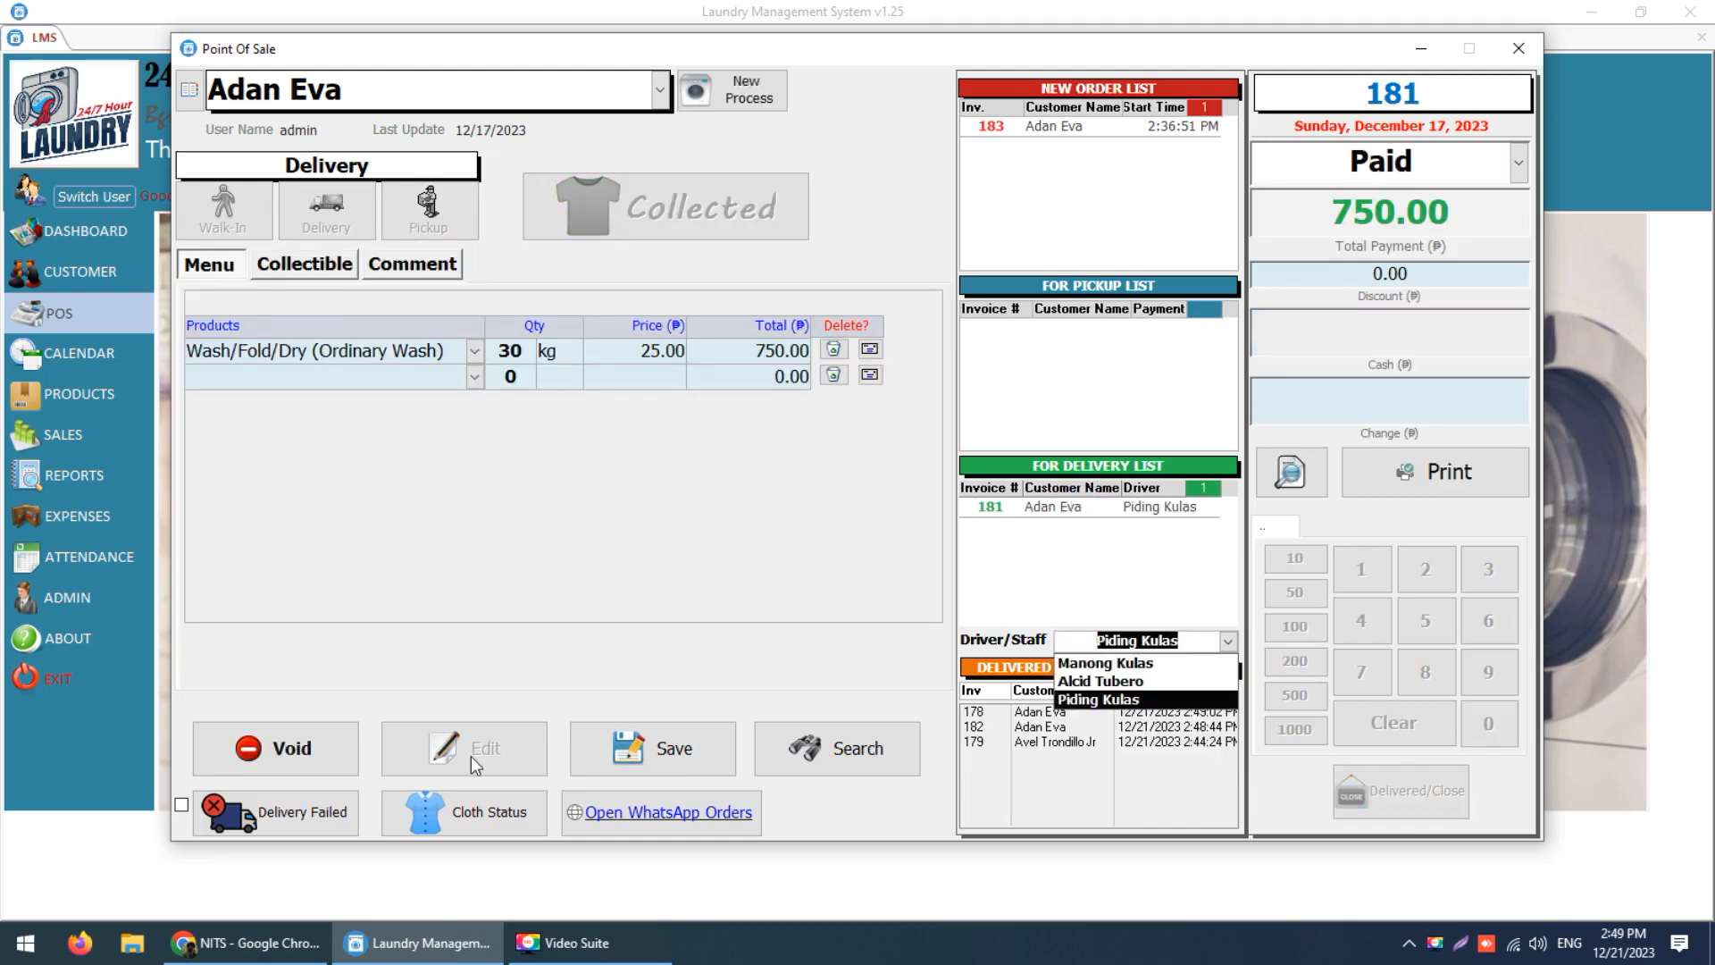
left_click(1058, 507)
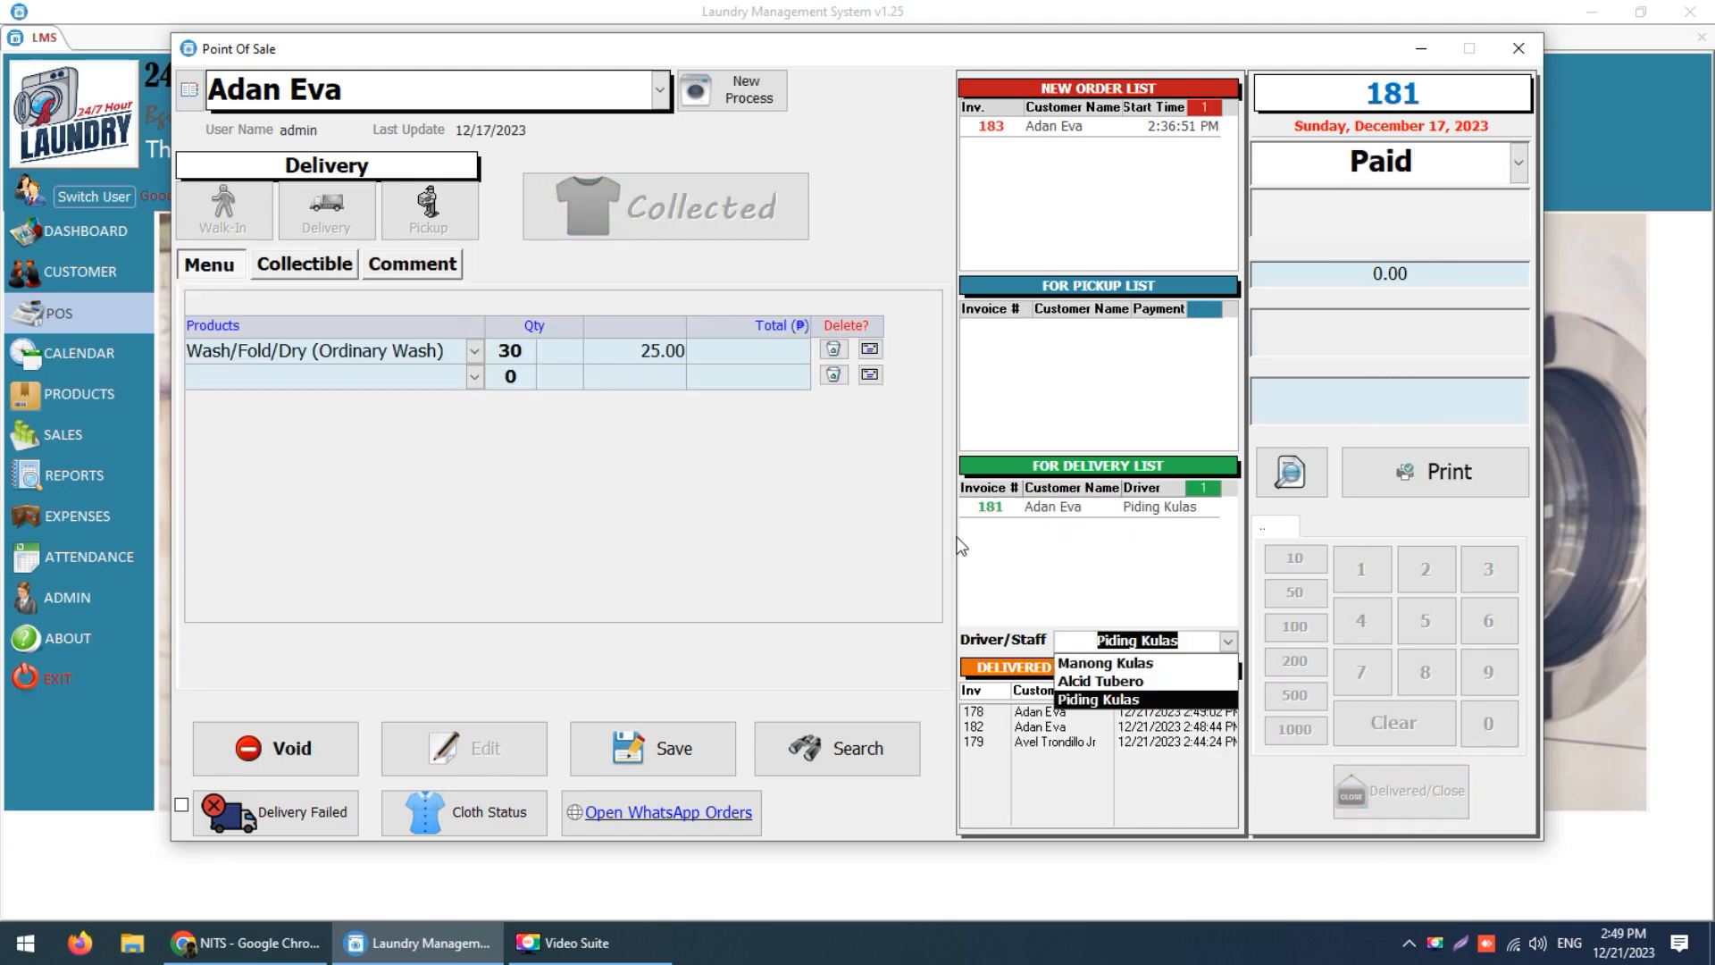
left_click(1130, 701)
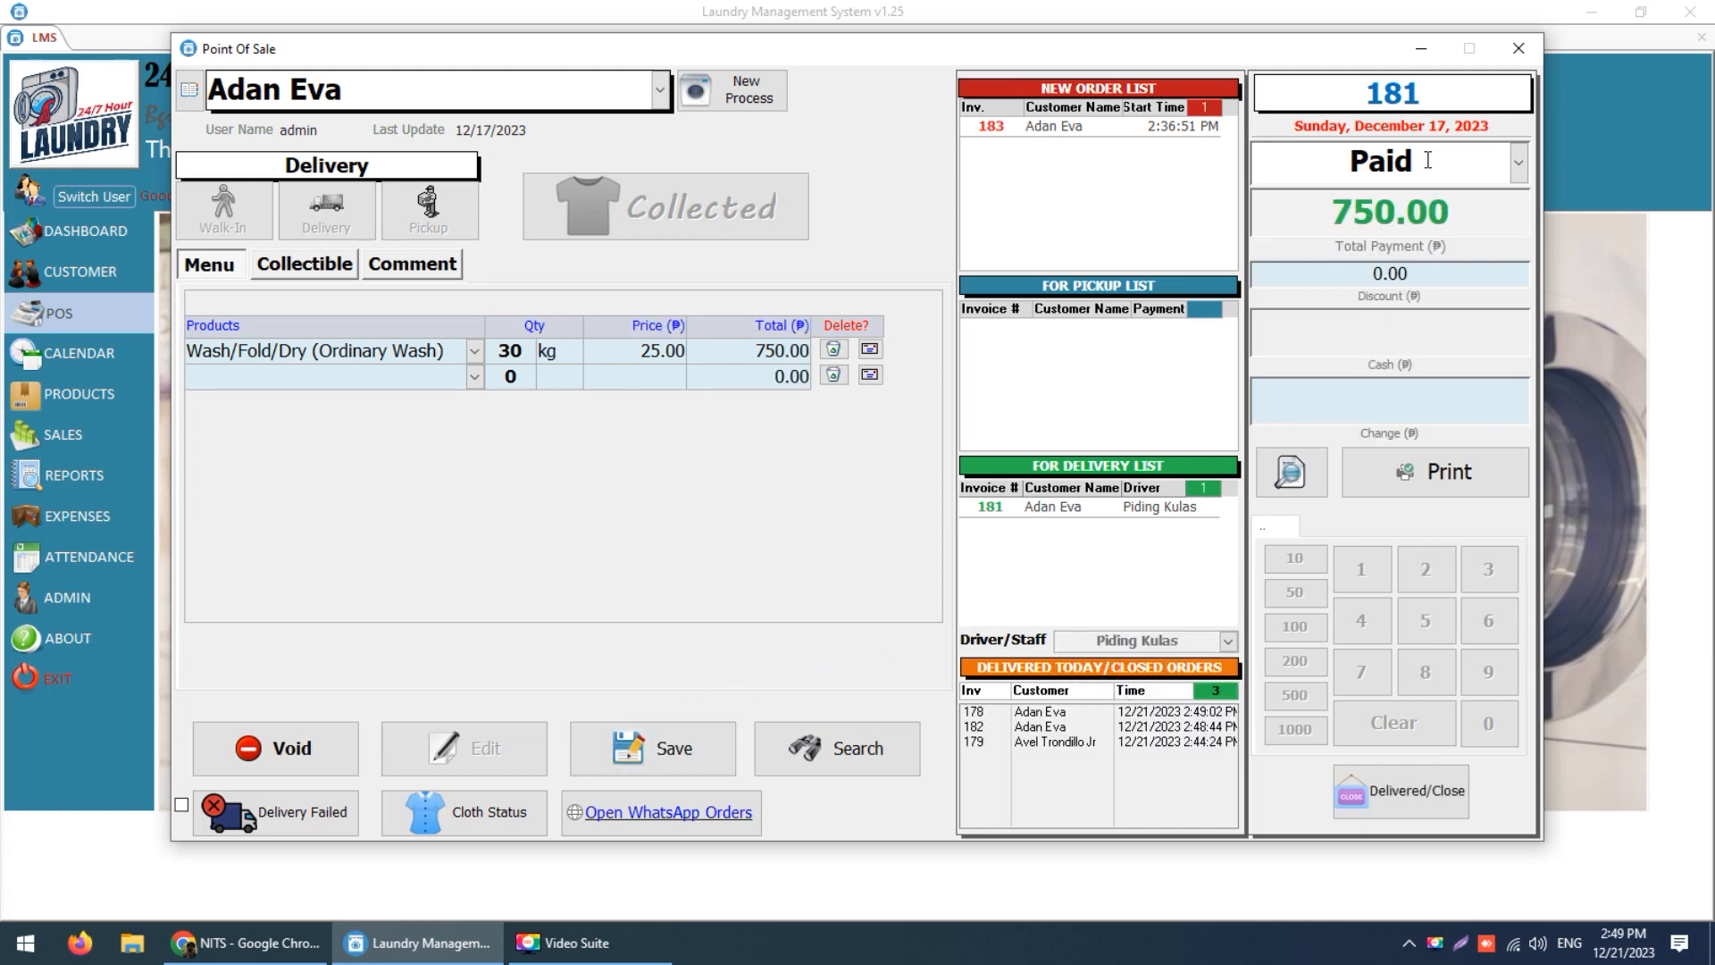
left_click(1397, 794)
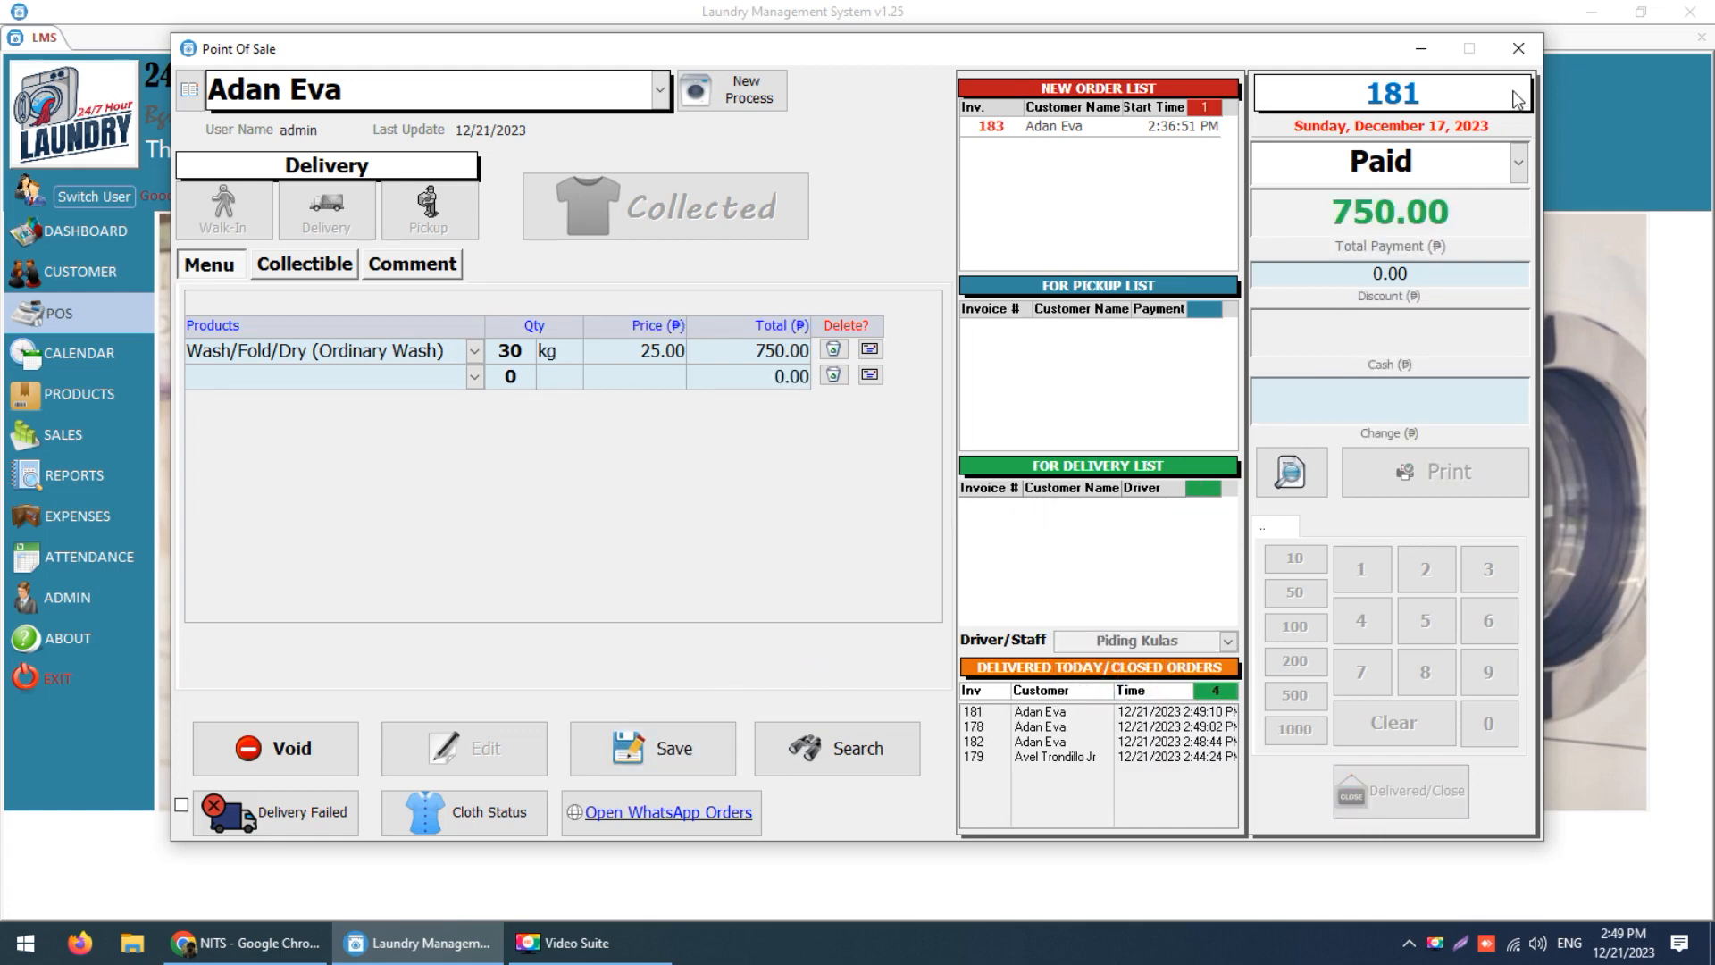
left_click(1518, 48)
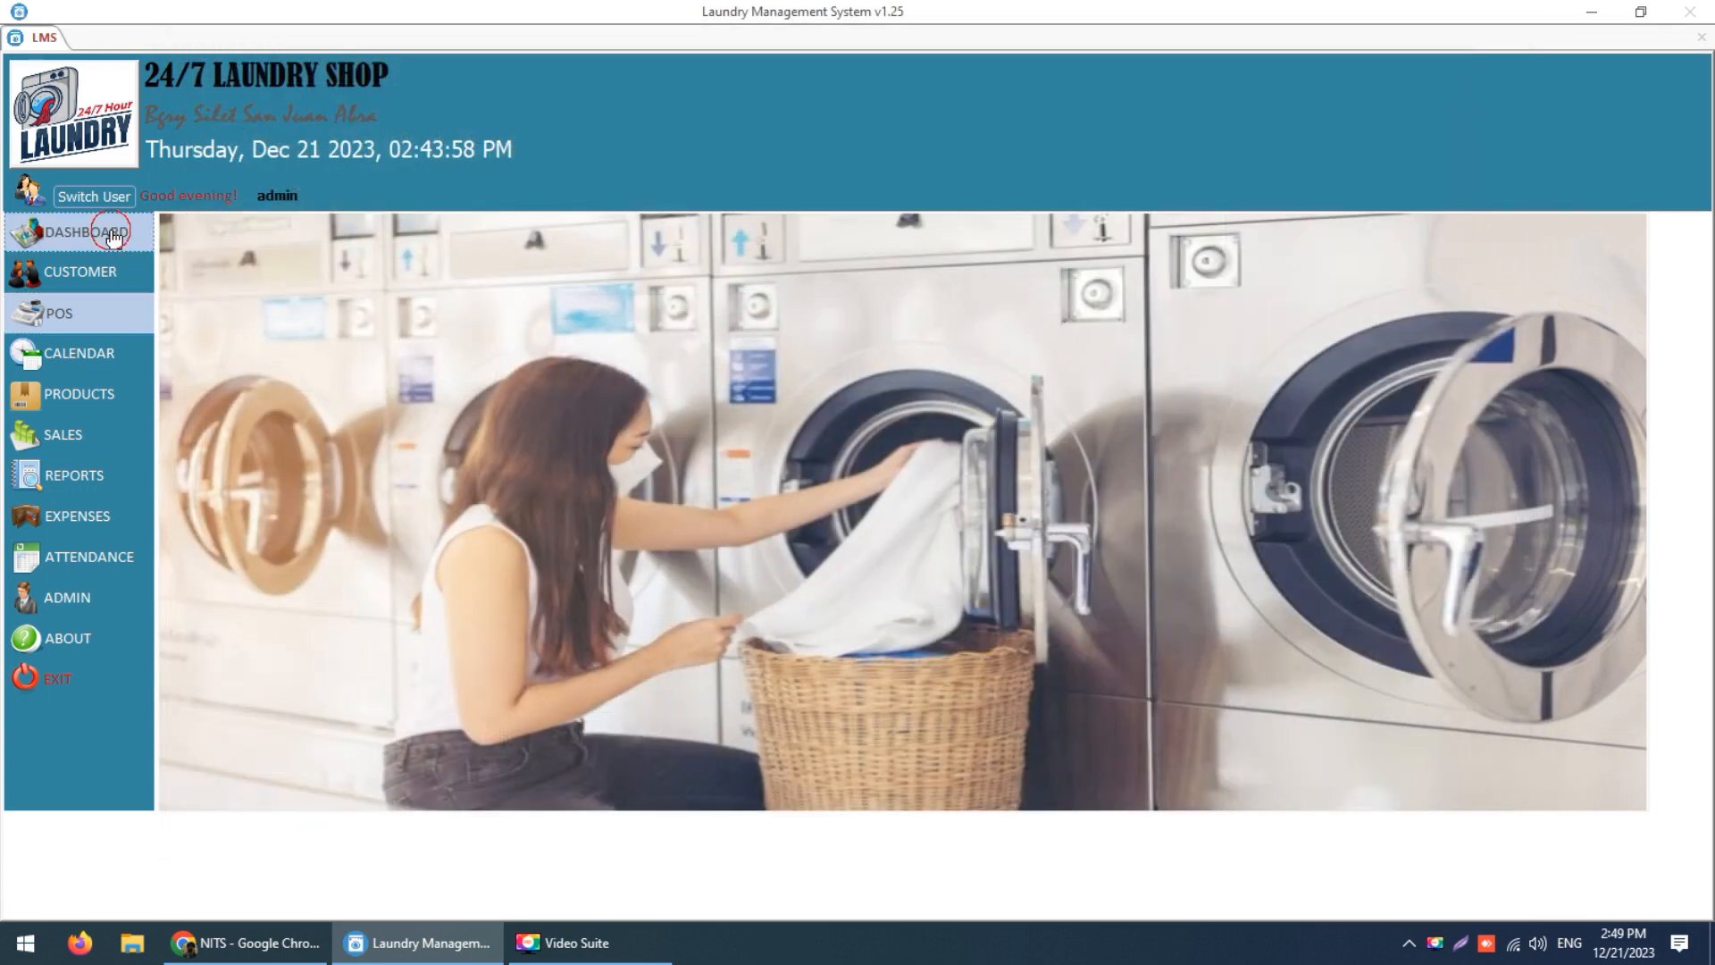
View the dashboard summary and the cloth status report's Collected and Uncollected options from the point of sale.
left_click(82, 231)
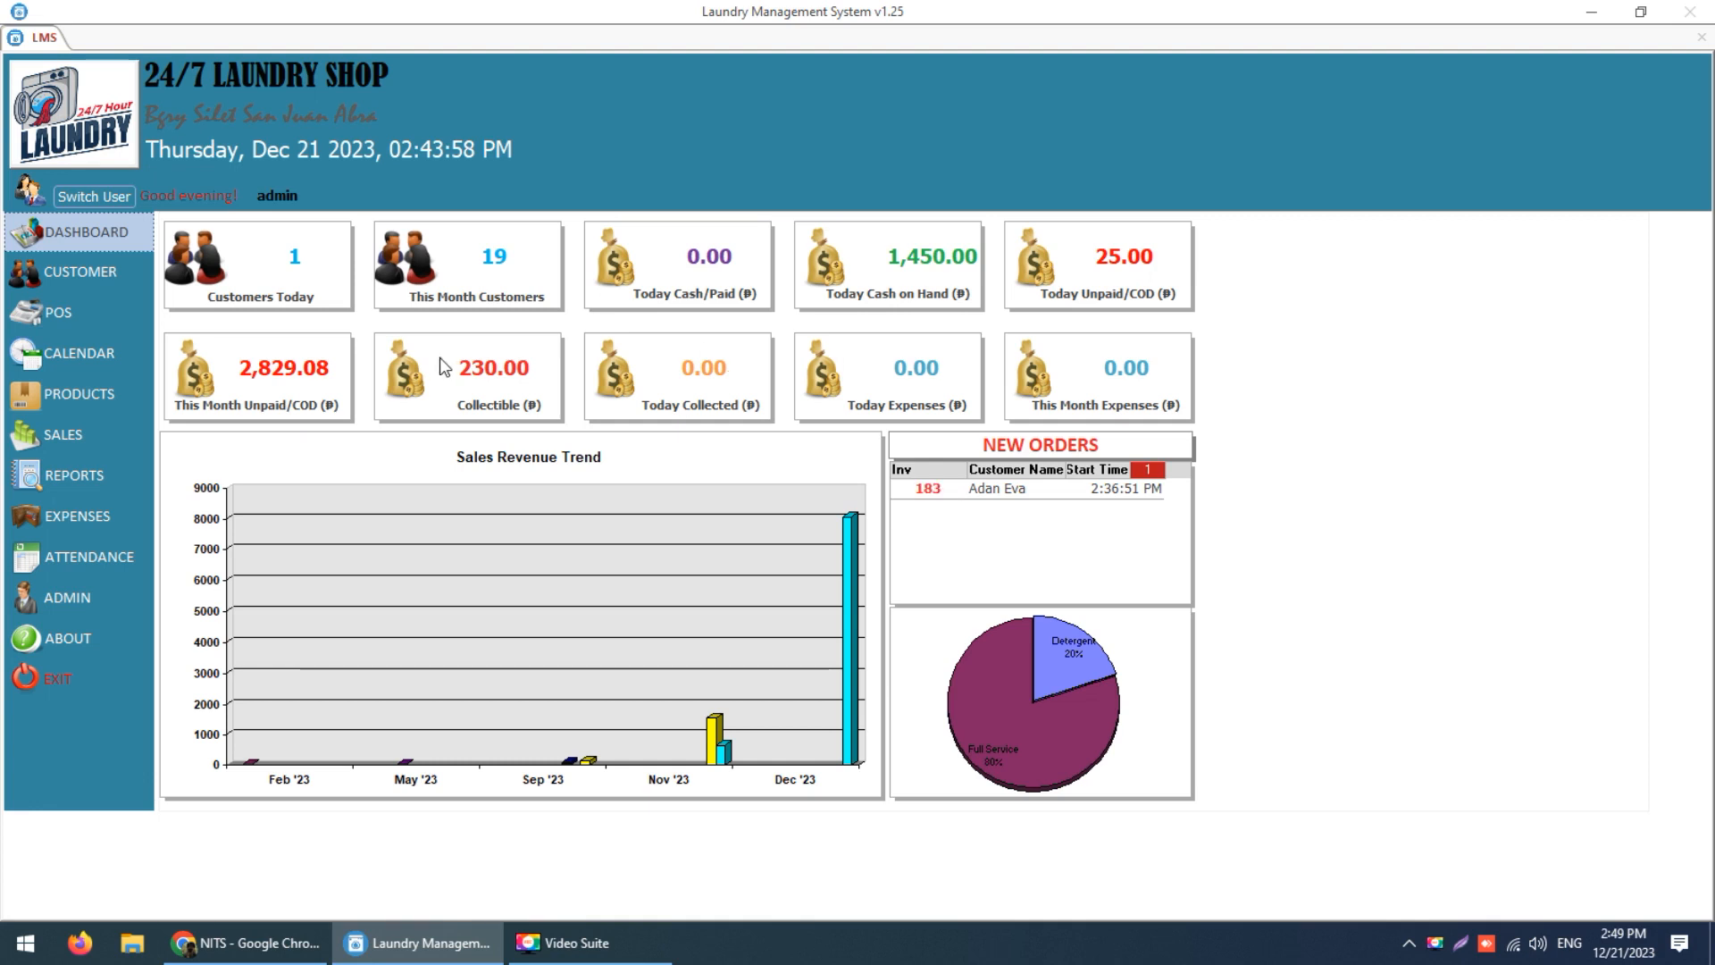
left_click(61, 312)
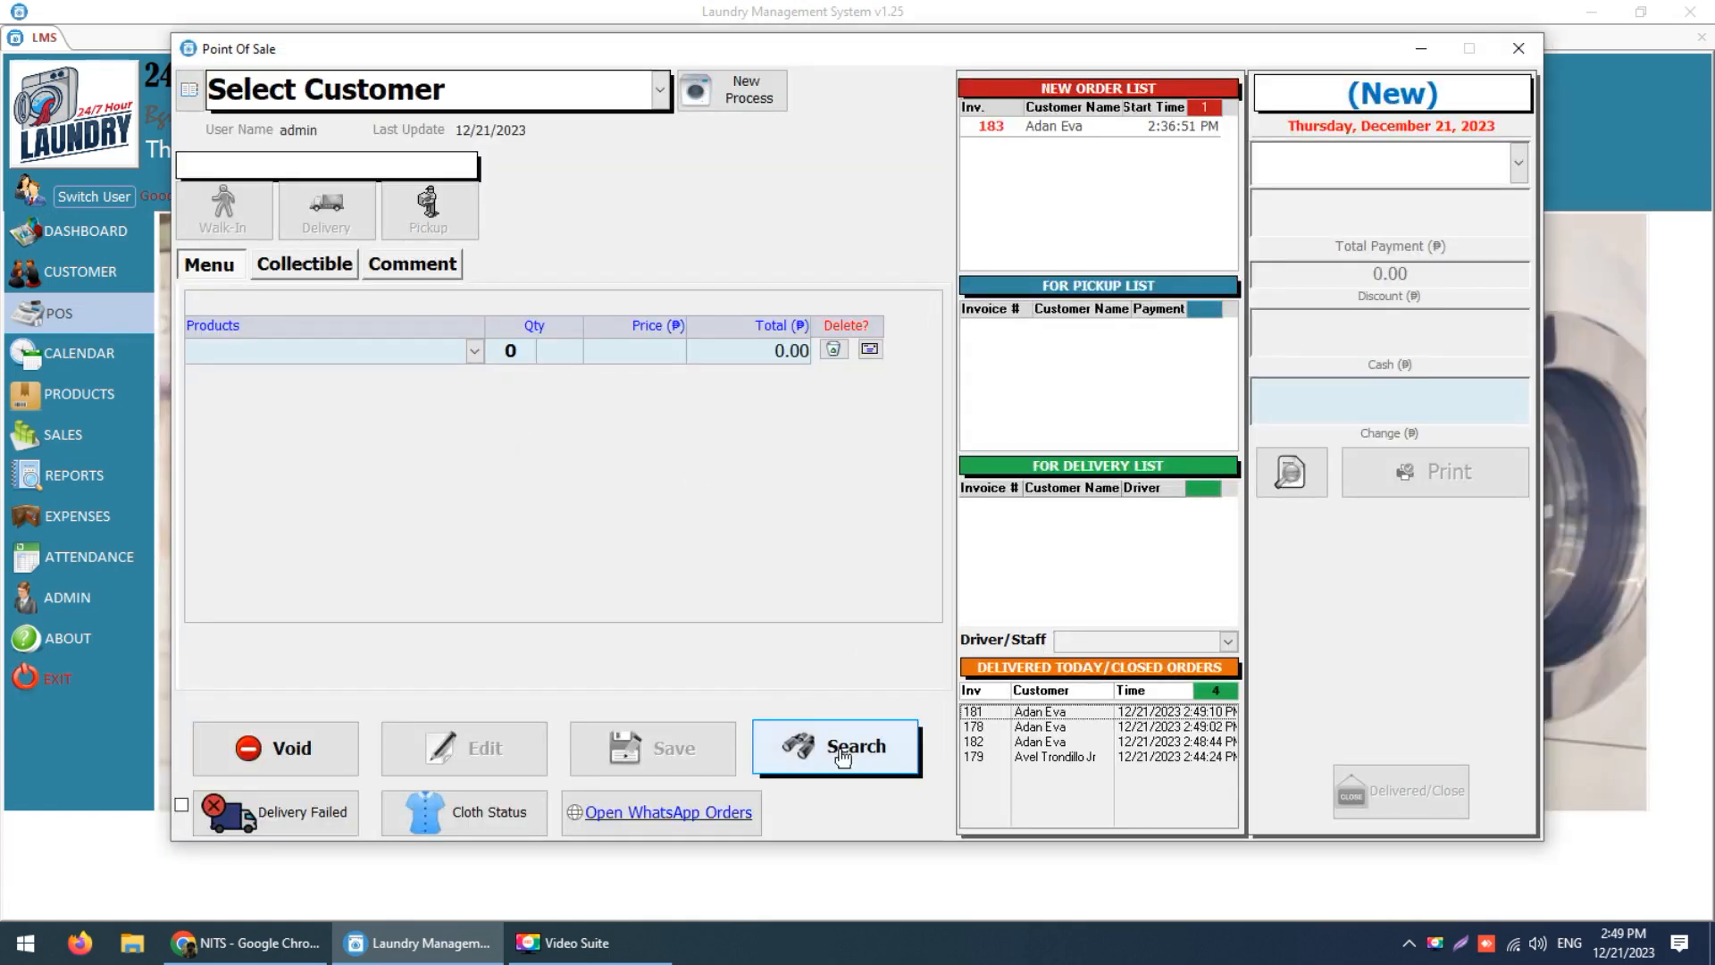
left_click(491, 812)
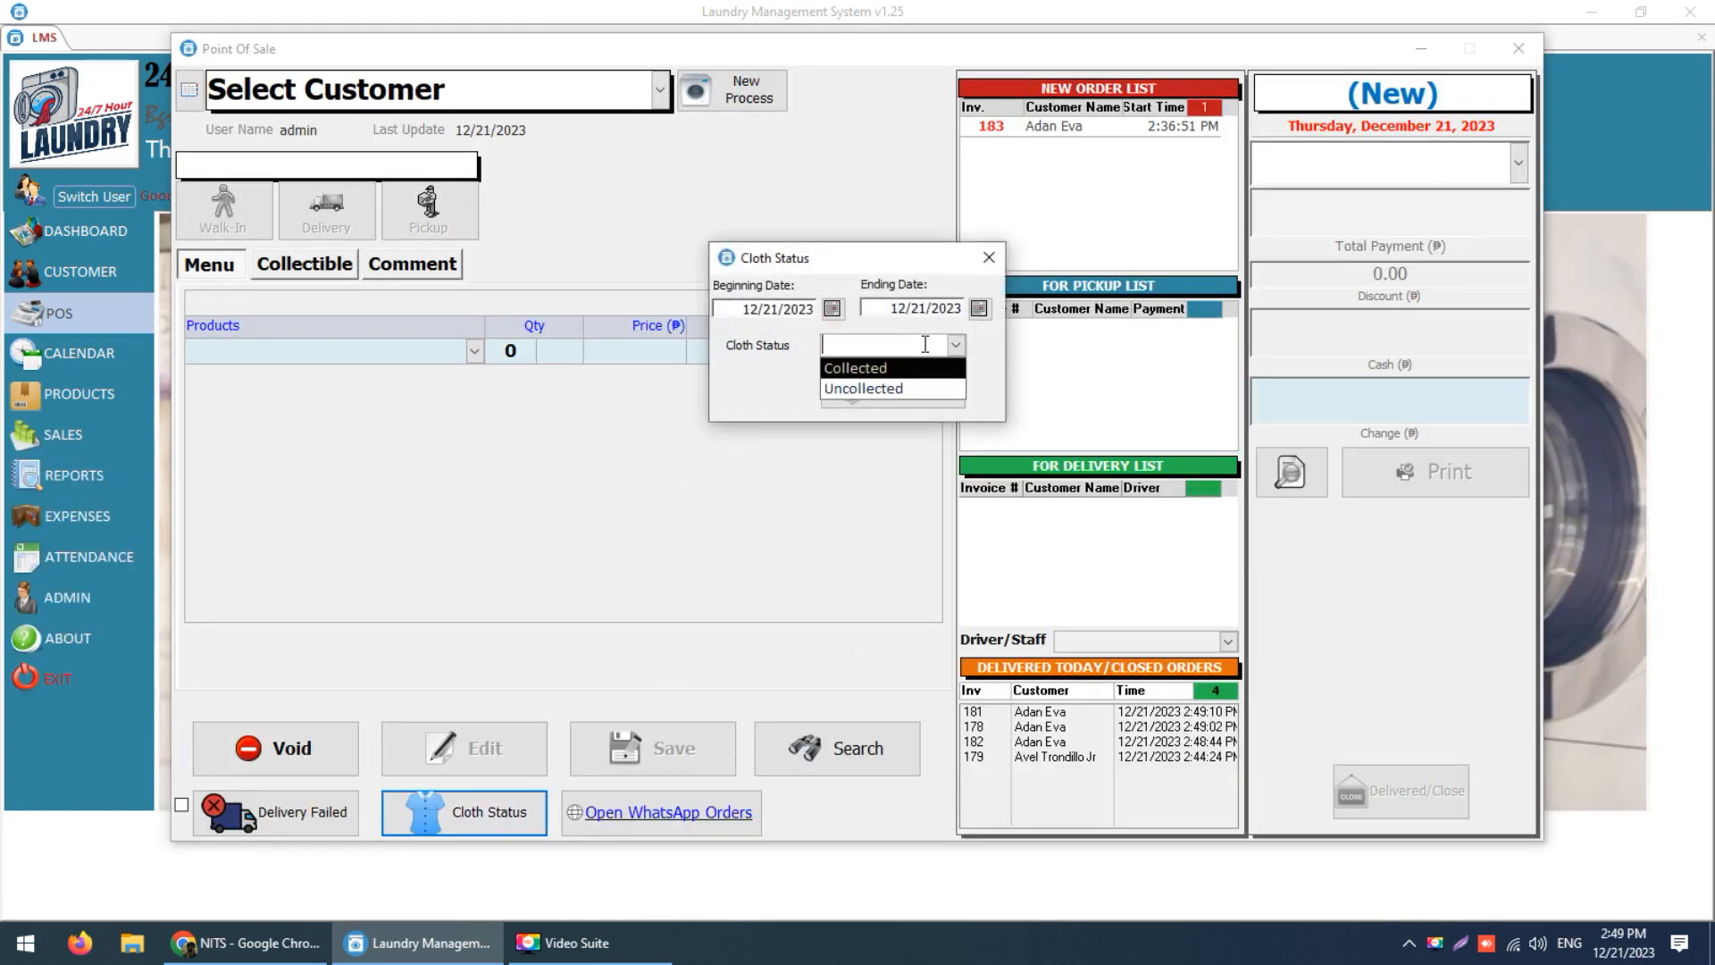
left_click(1001, 265)
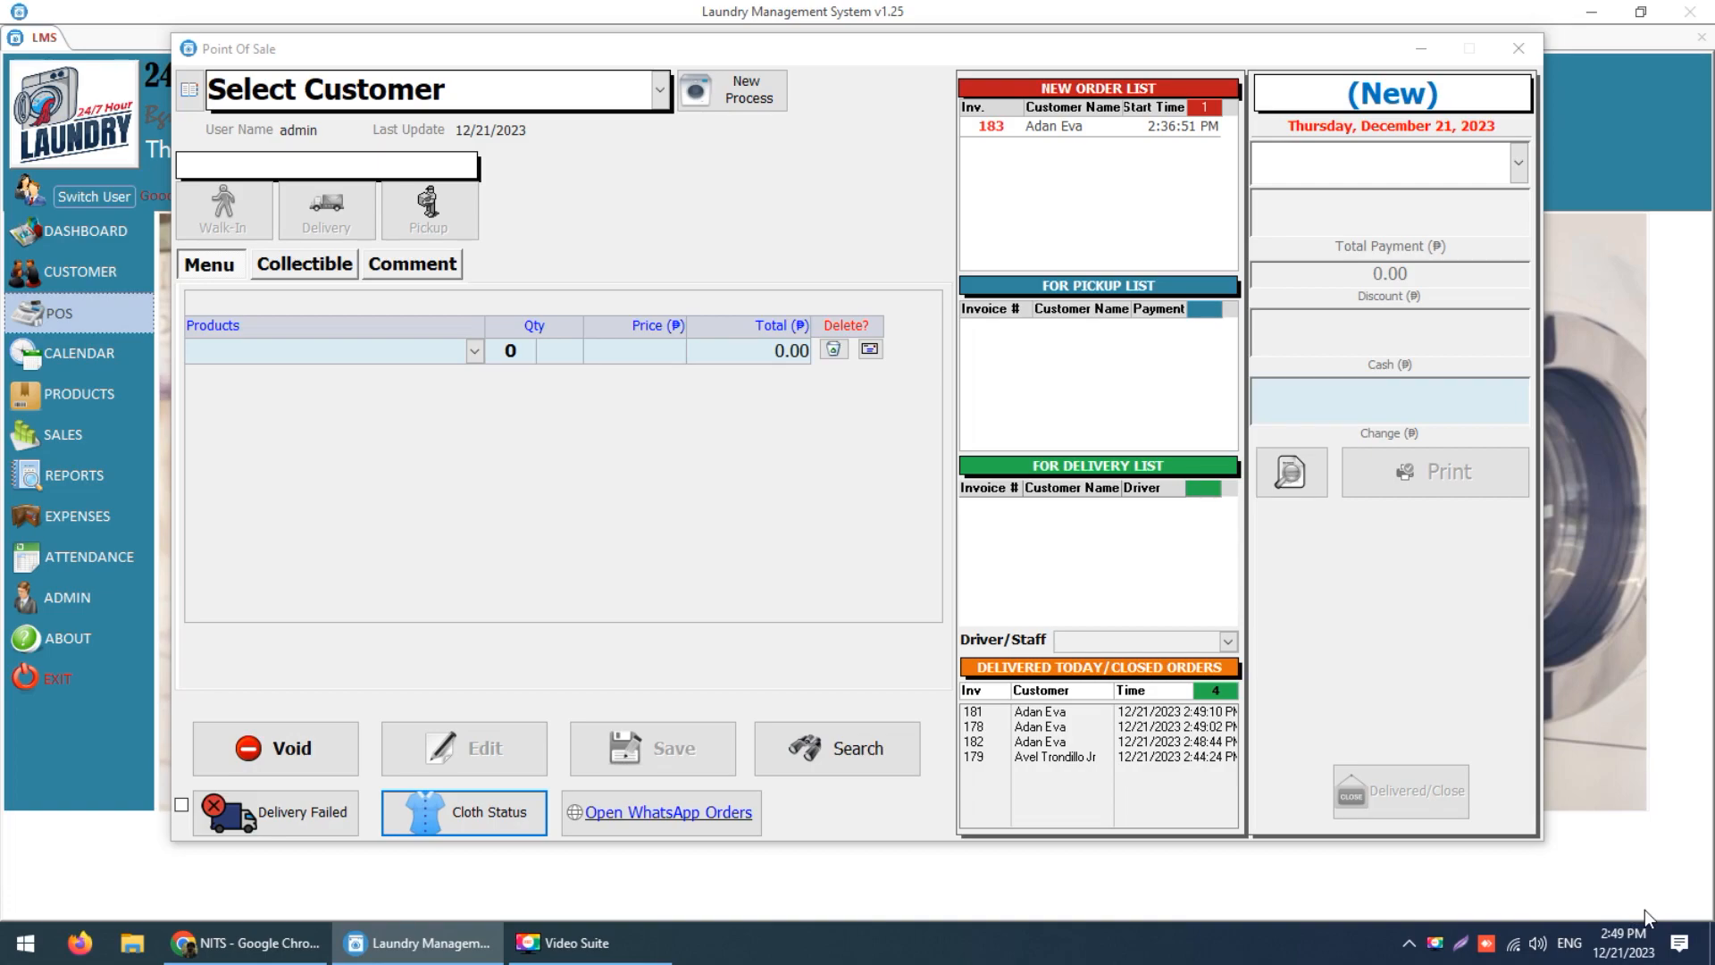